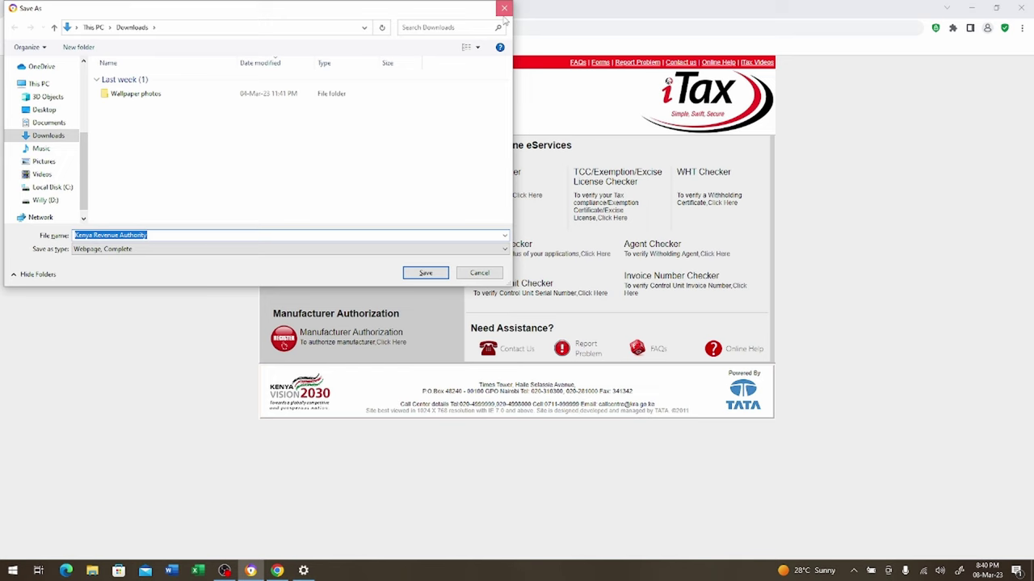
# Cancel the Save As dialog without saving, leaving the iTax login page open
pyautogui.click(504, 8)
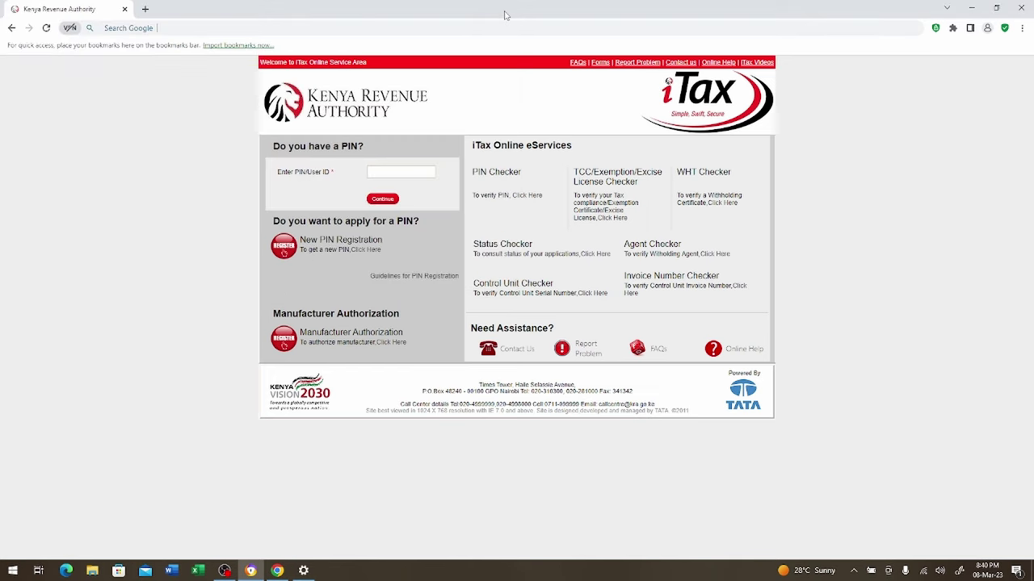
pyautogui.click(415, 171)
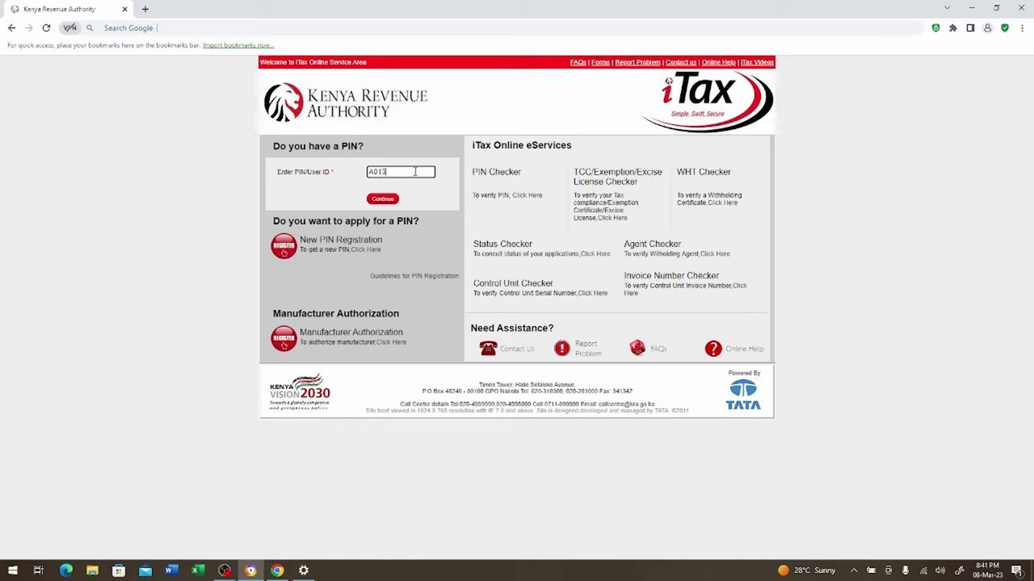
pyautogui.click(385, 202)
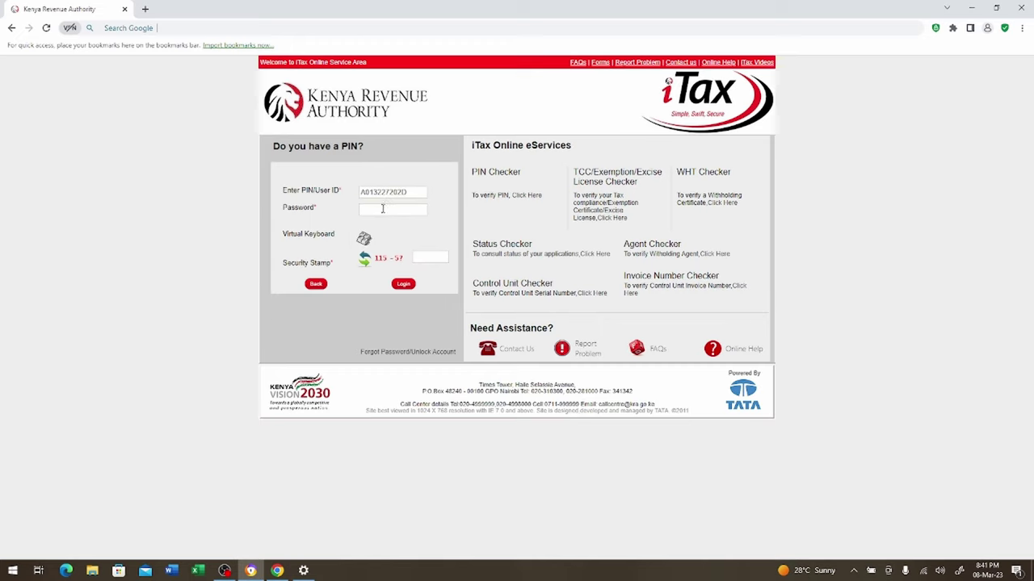
pyautogui.click(383, 210)
pyautogui.write('A')
pyautogui.press('capslock')
pyautogui.write('aa')
pyautogui.press('BackSpace')
pyautogui.press('BackSpace')
pyautogui.press('BackSpace')
pyautogui.press('BackSpace')
pyautogui.press('BackSpace')
pyautogui.write('aaaaaaaaaa')
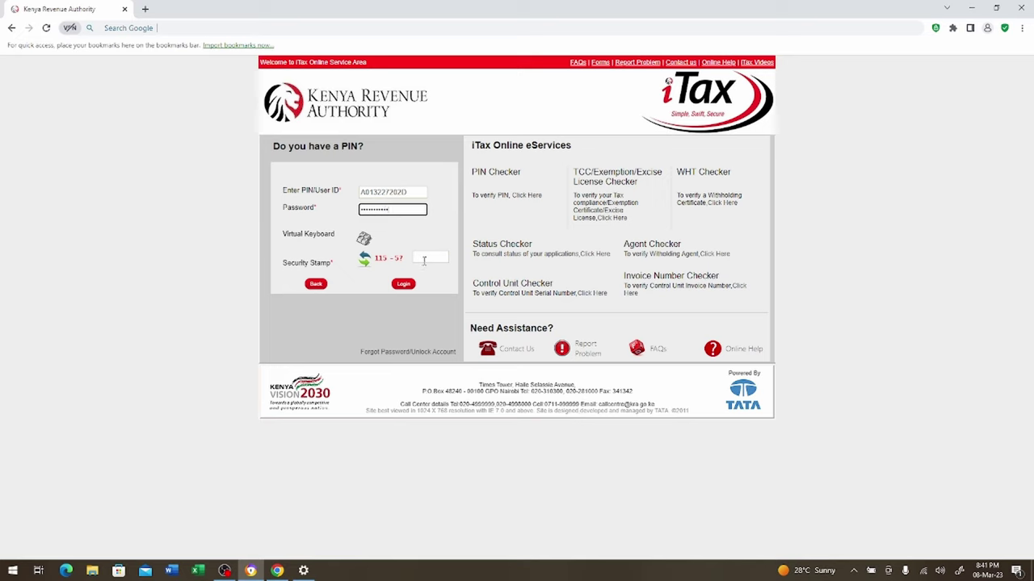
pyautogui.click(423, 258)
pyautogui.write('20')
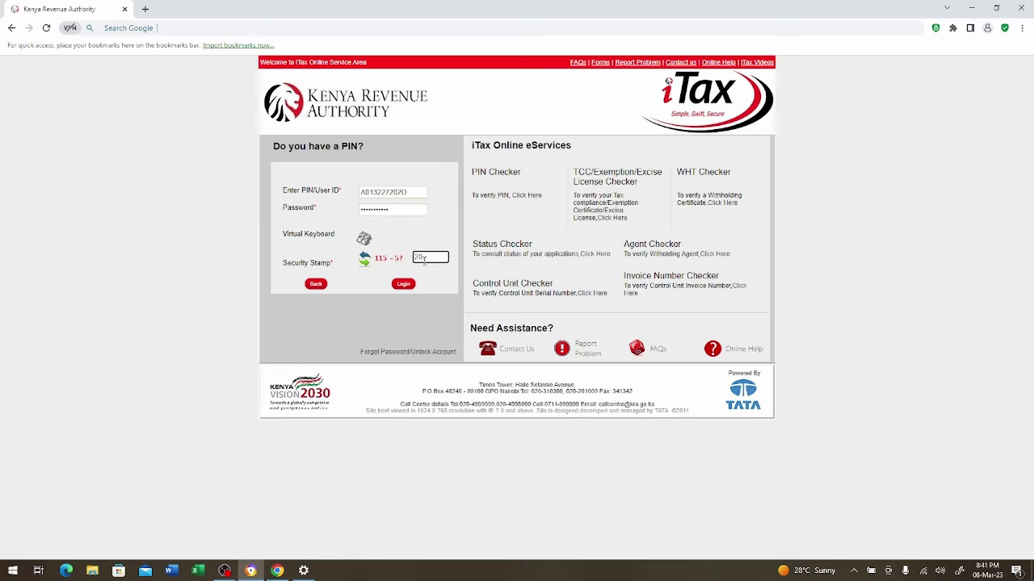
pyautogui.click(404, 284)
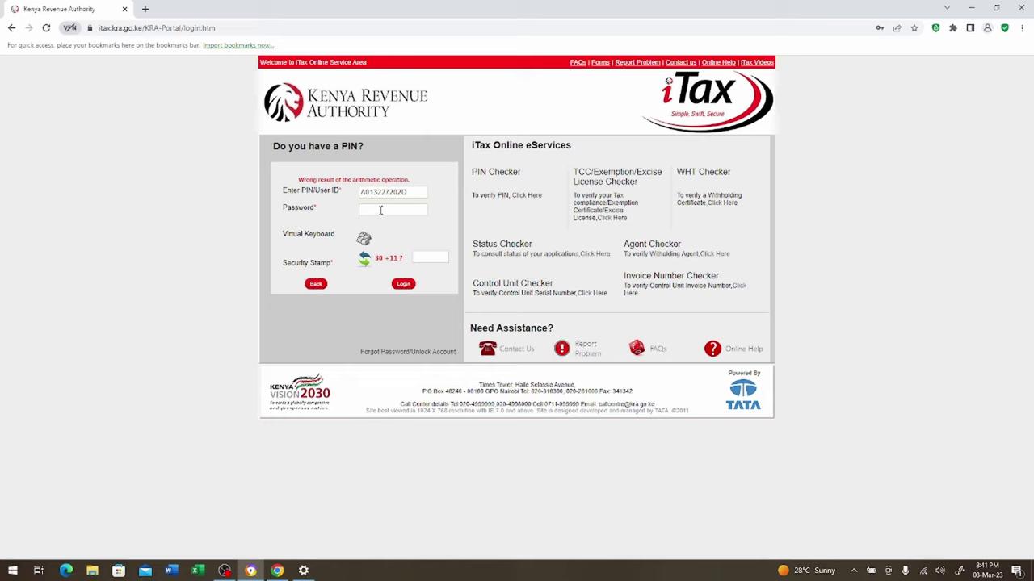
pyautogui.click(380, 210)
pyautogui.write('••••••••')
pyautogui.click(427, 256)
pyautogui.write('41')
pyautogui.click(403, 284)
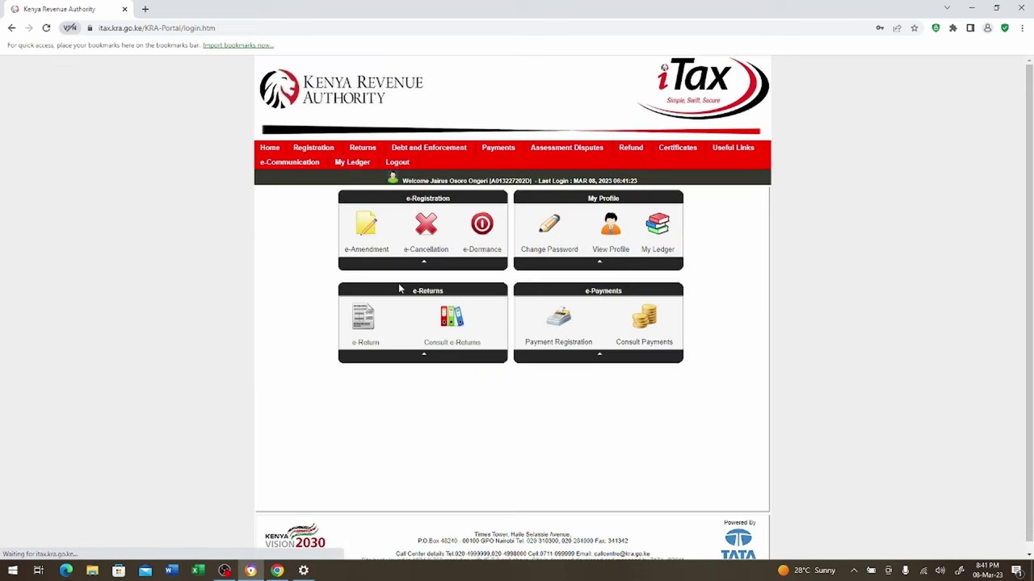
# Start an ITR for Employment Income Only from 01/01/2022, answering Yes to employment income
pyautogui.moveTo(373, 151)
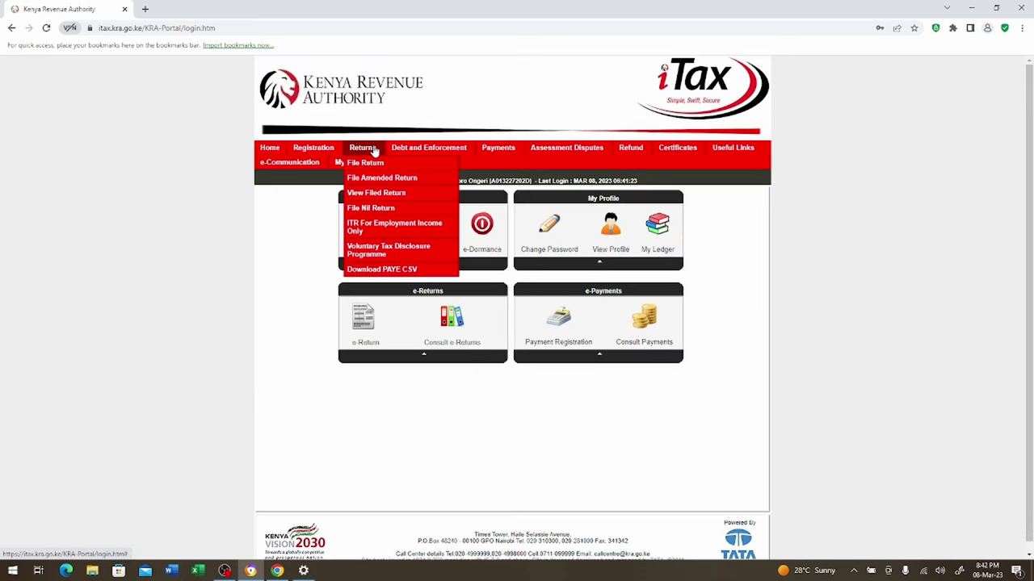
pyautogui.click(396, 230)
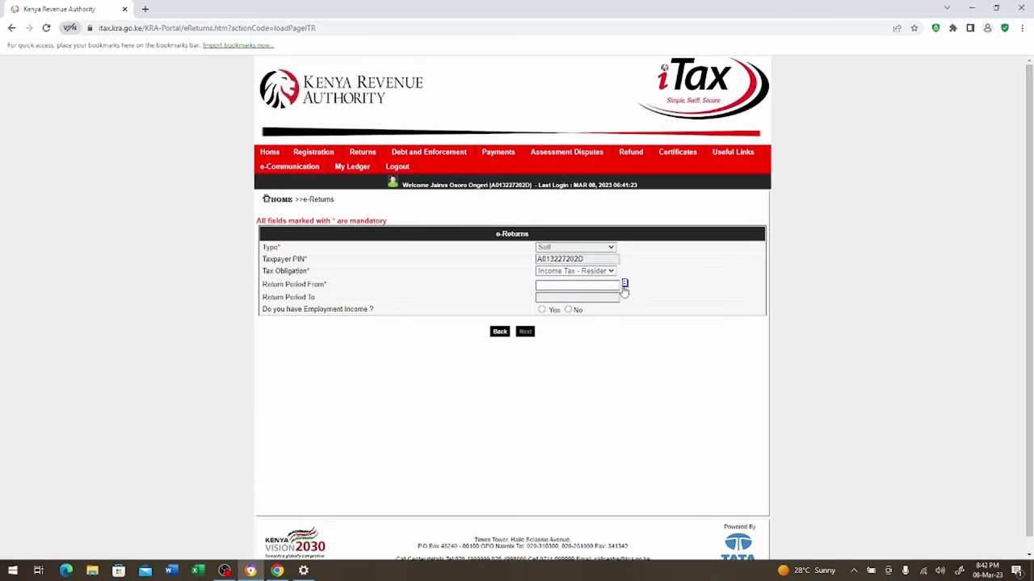
pyautogui.click(624, 283)
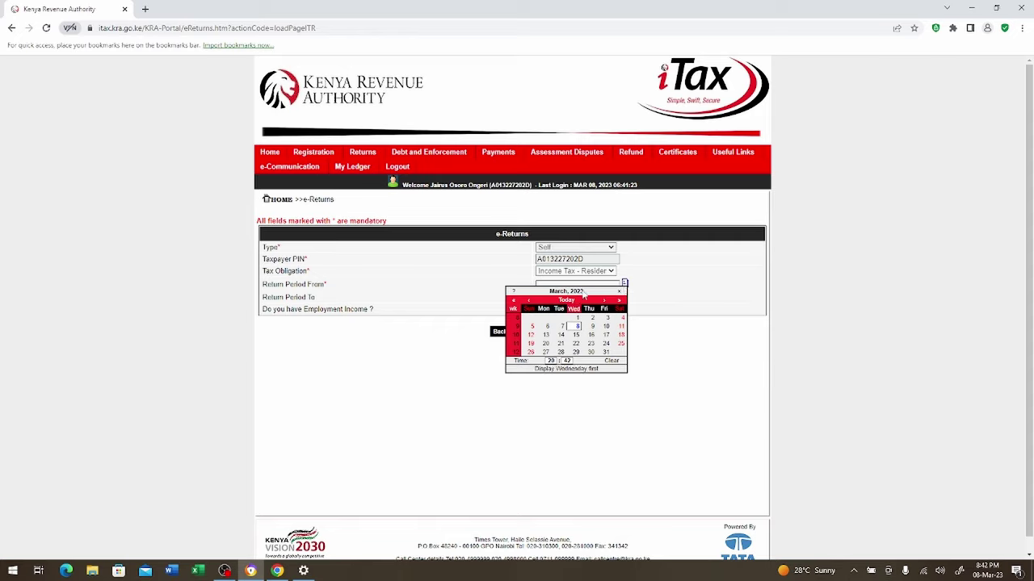
pyautogui.click(638, 286)
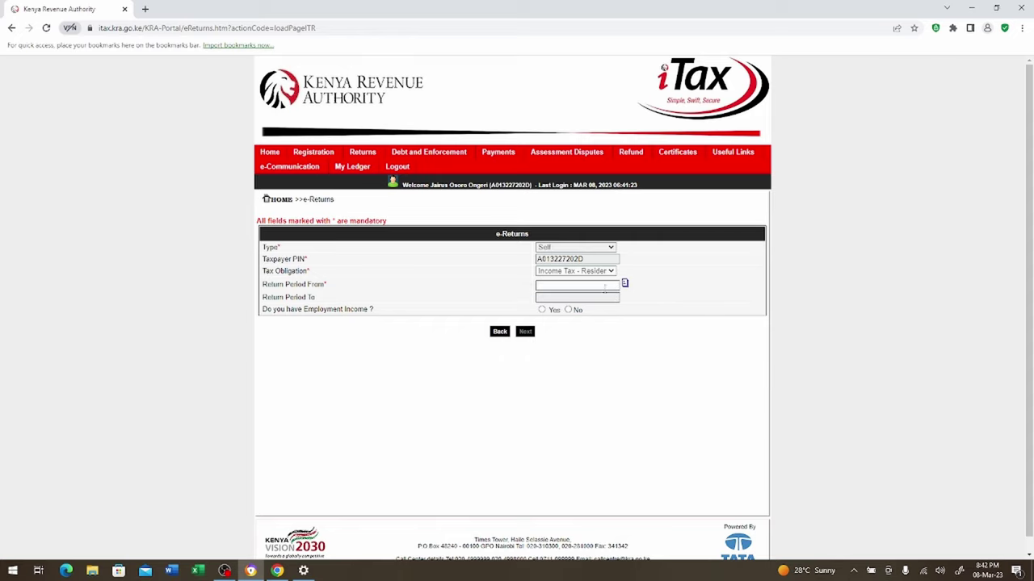
pyautogui.click(588, 285)
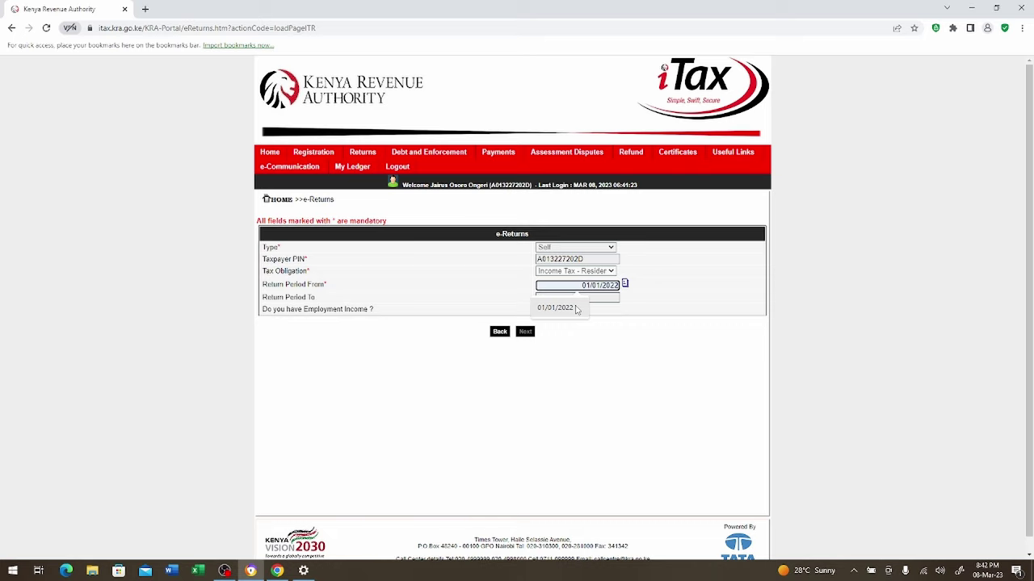
pyautogui.click(555, 308)
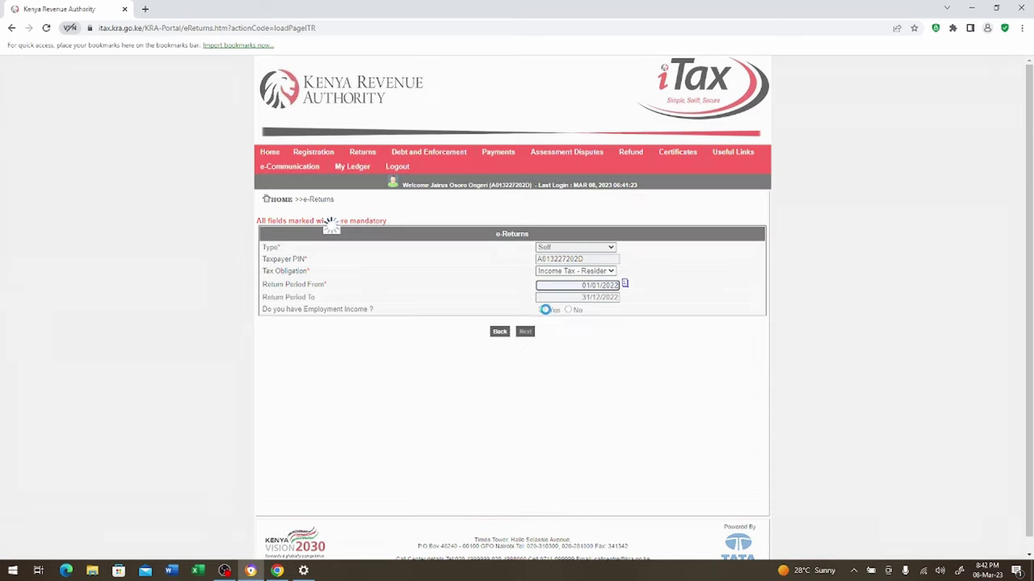
pyautogui.click(542, 310)
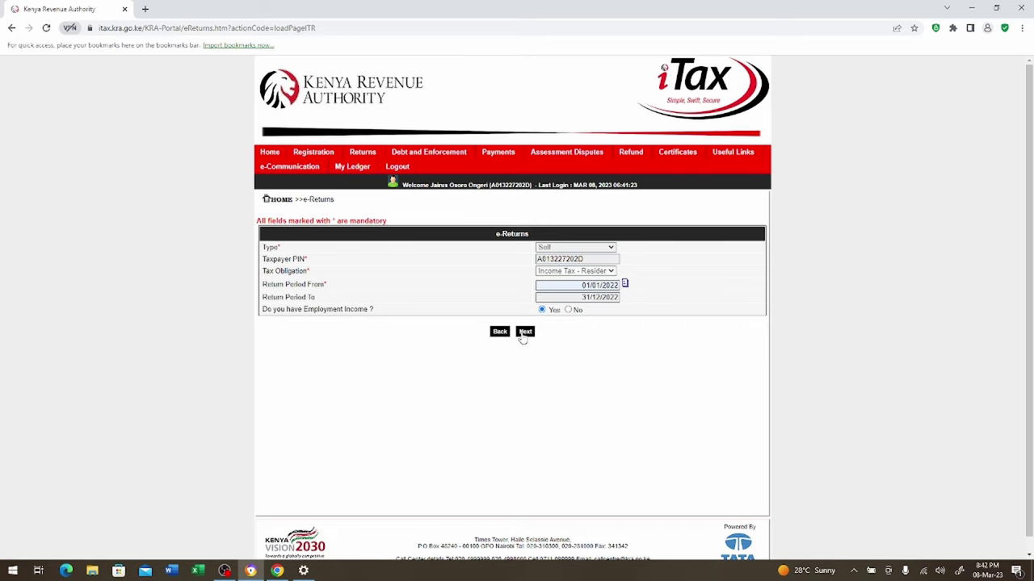
pyautogui.click(525, 333)
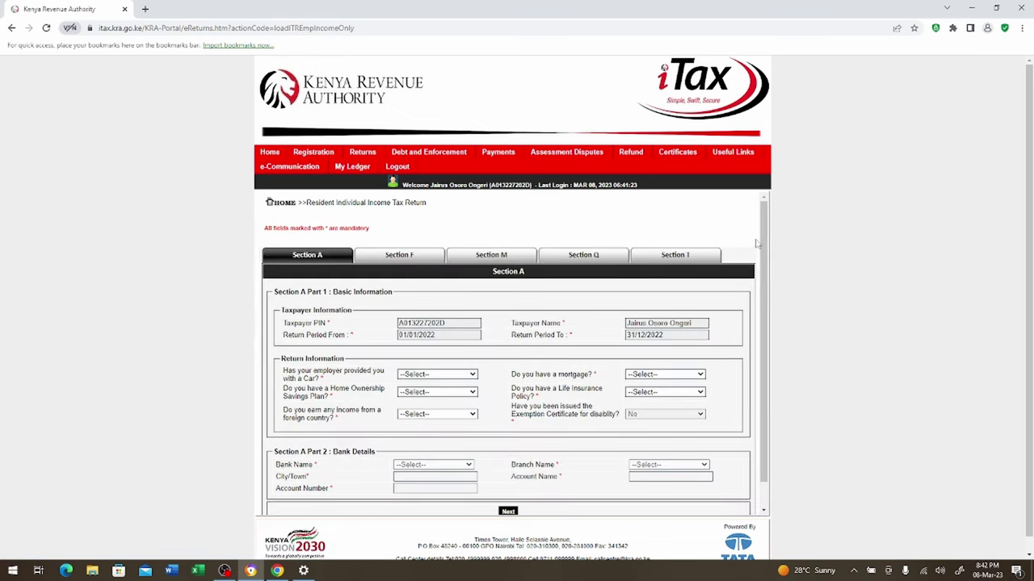
# Set the car, home ownership savings plan, foreign income, mortgage and life insurance dropdowns to No
pyautogui.moveTo(769, 245); pyautogui.dragTo(767, 291)
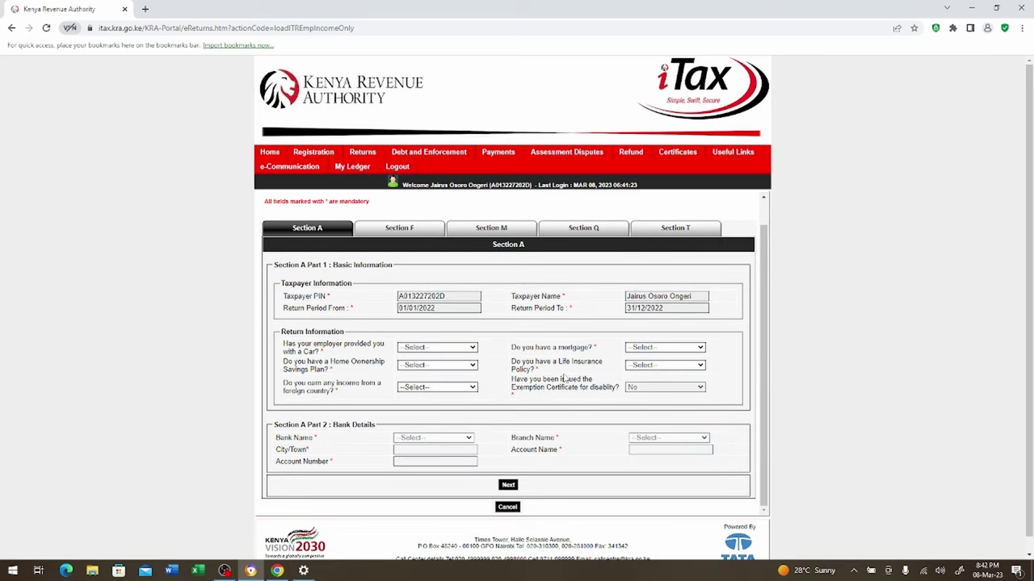
pyautogui.click(473, 348)
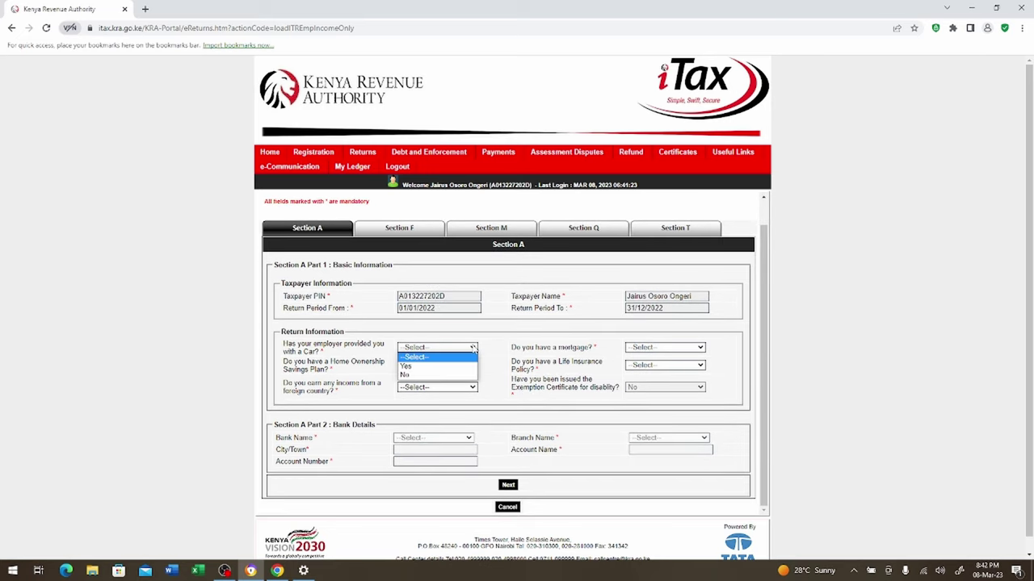
pyautogui.click(434, 375)
pyautogui.click(472, 365)
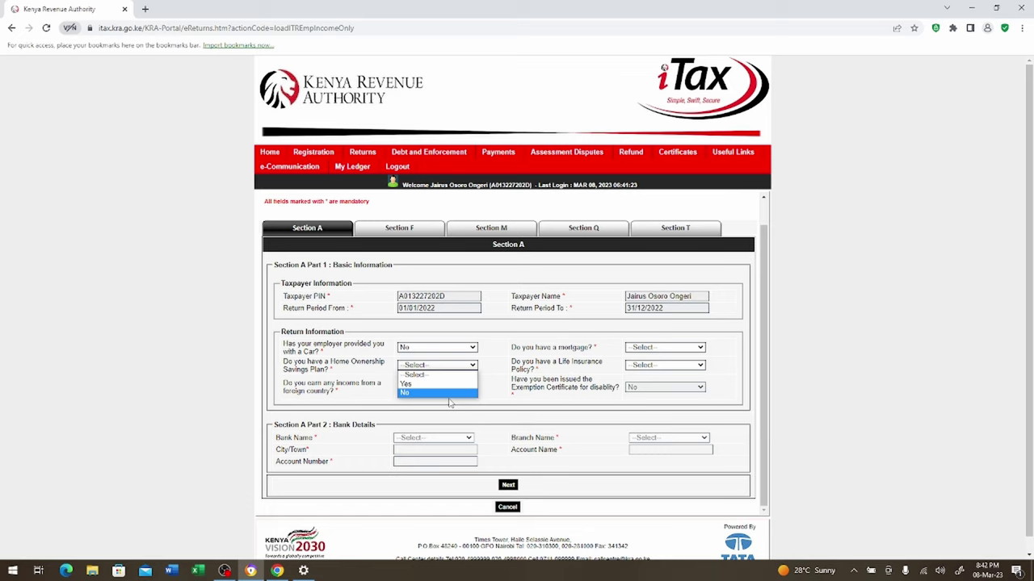
pyautogui.click(457, 400)
pyautogui.click(473, 389)
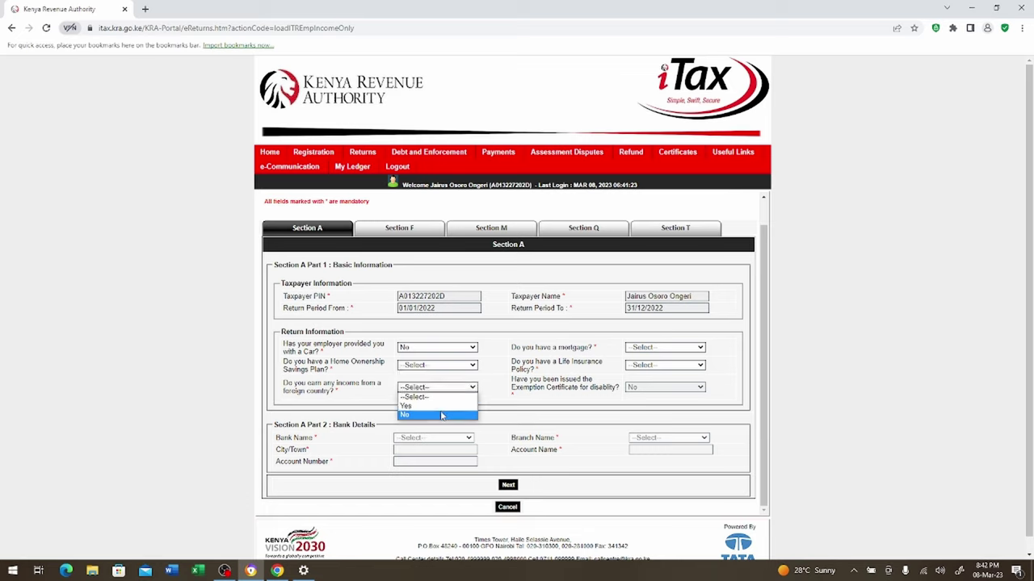
pyautogui.click(449, 415)
pyautogui.click(472, 366)
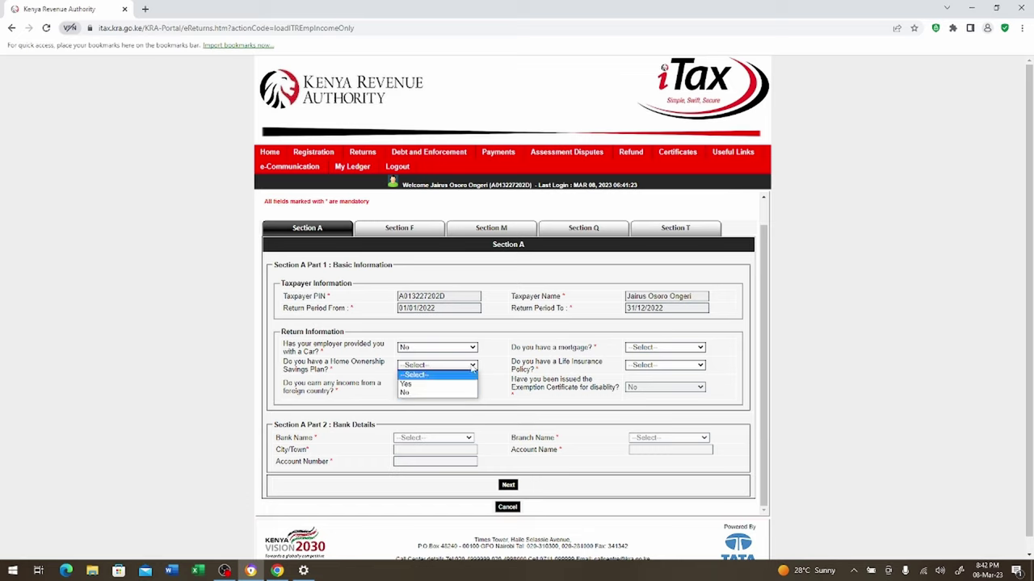
pyautogui.click(437, 394)
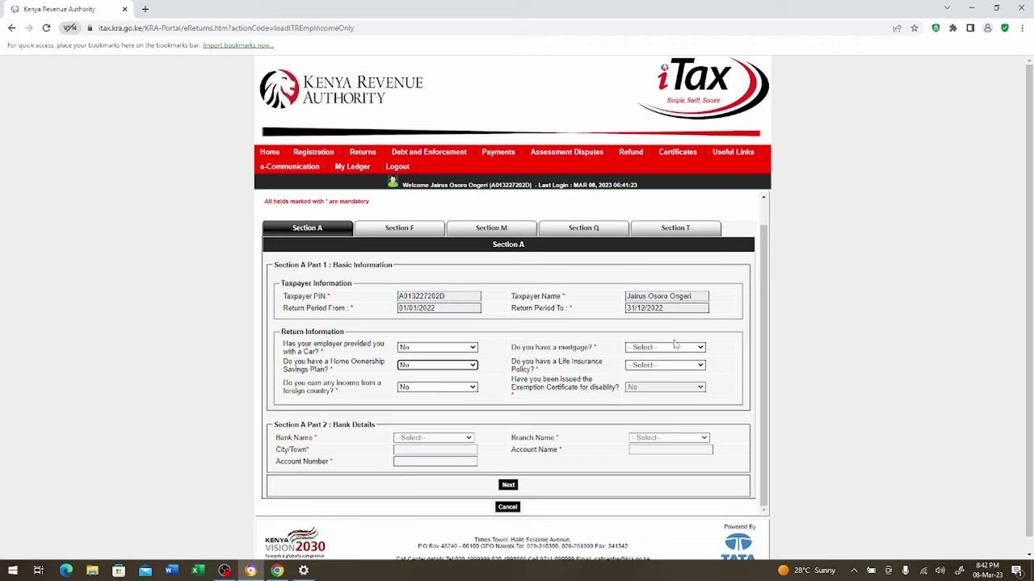
pyautogui.click(700, 348)
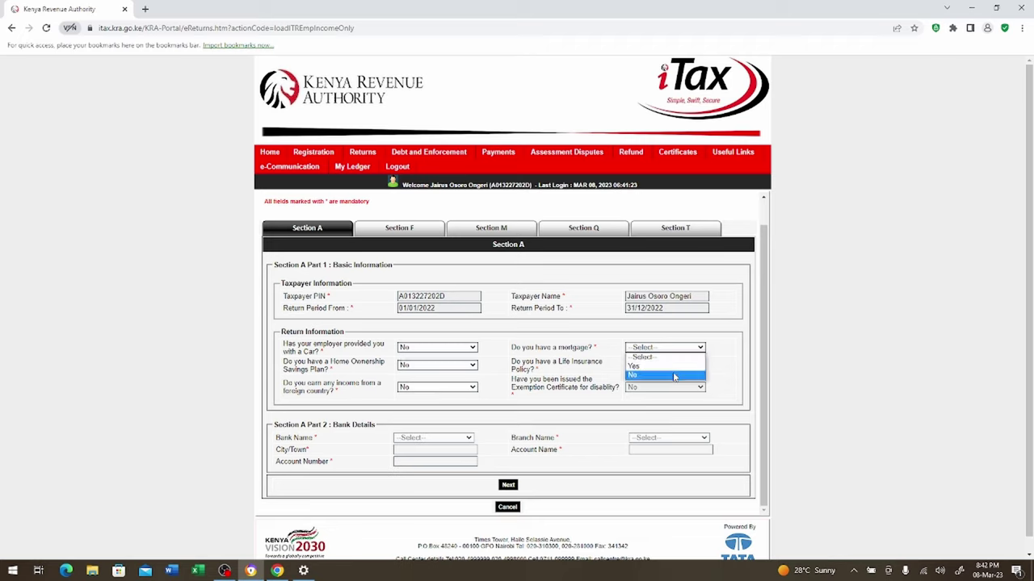
pyautogui.click(677, 375)
pyautogui.click(701, 366)
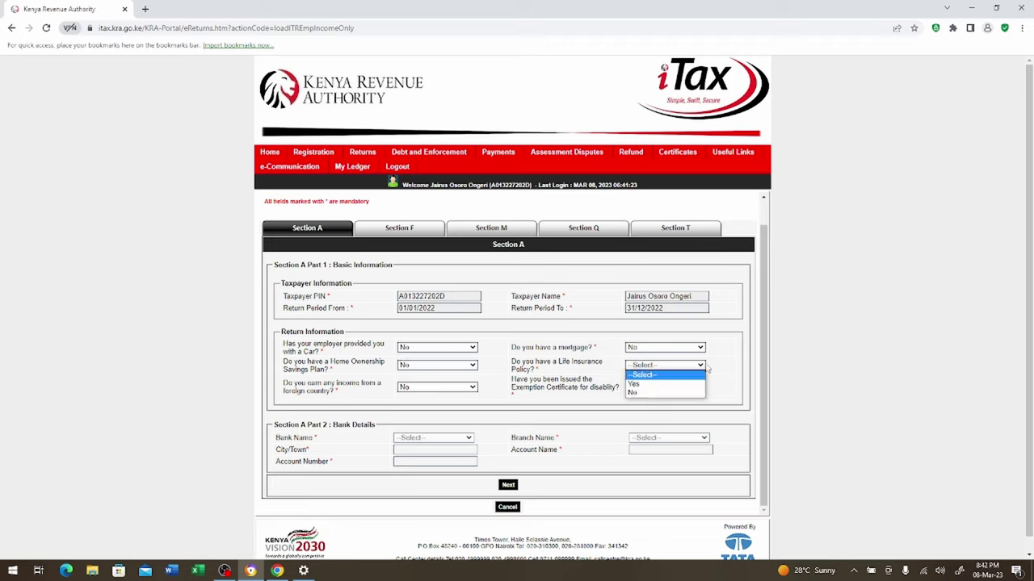
pyautogui.click(659, 394)
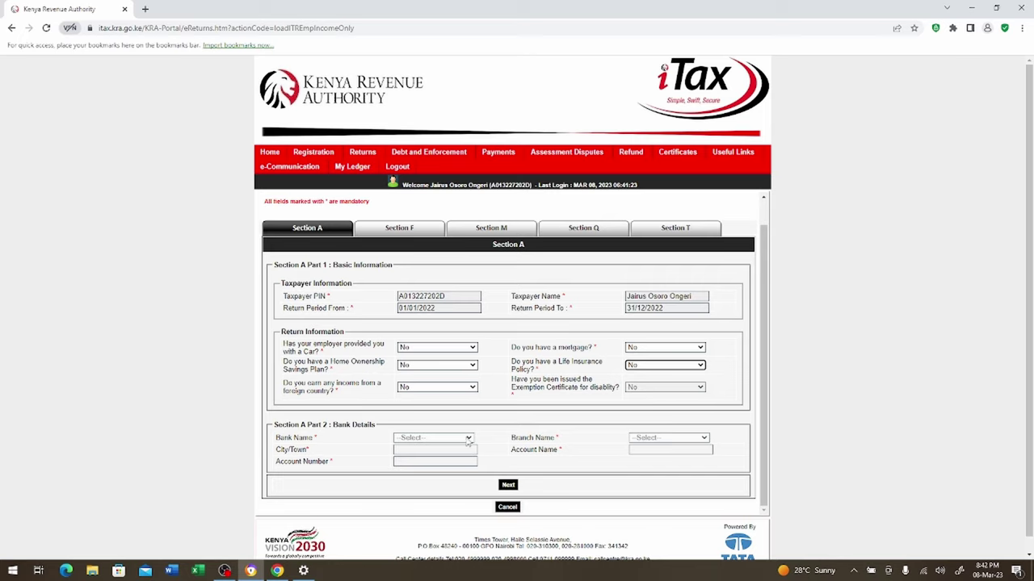
# In Section F, enter the employer's PIN and gross pay of 581864.00
pyautogui.click(508, 486)
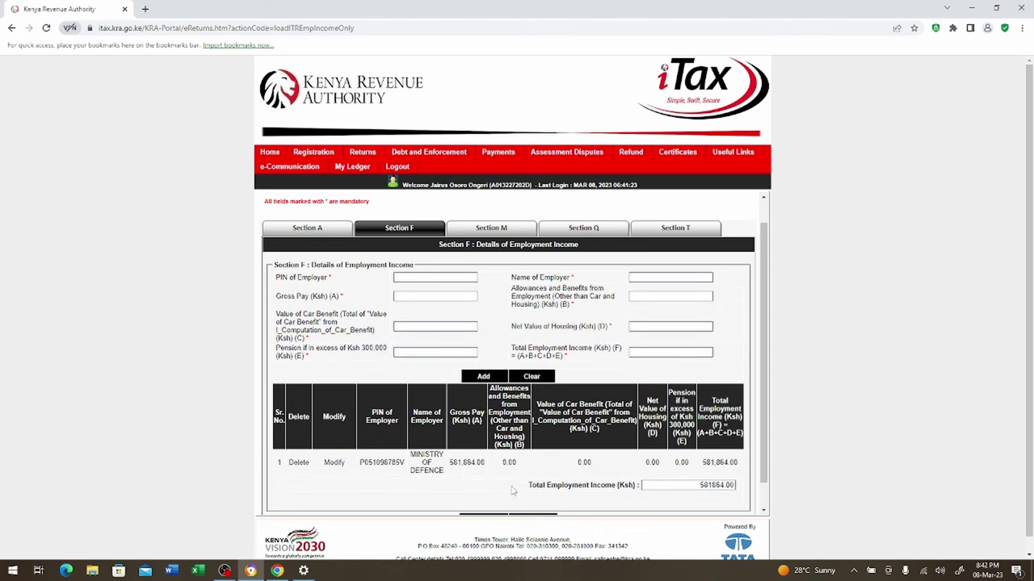
pyautogui.click(415, 277)
pyautogui.write('p0')
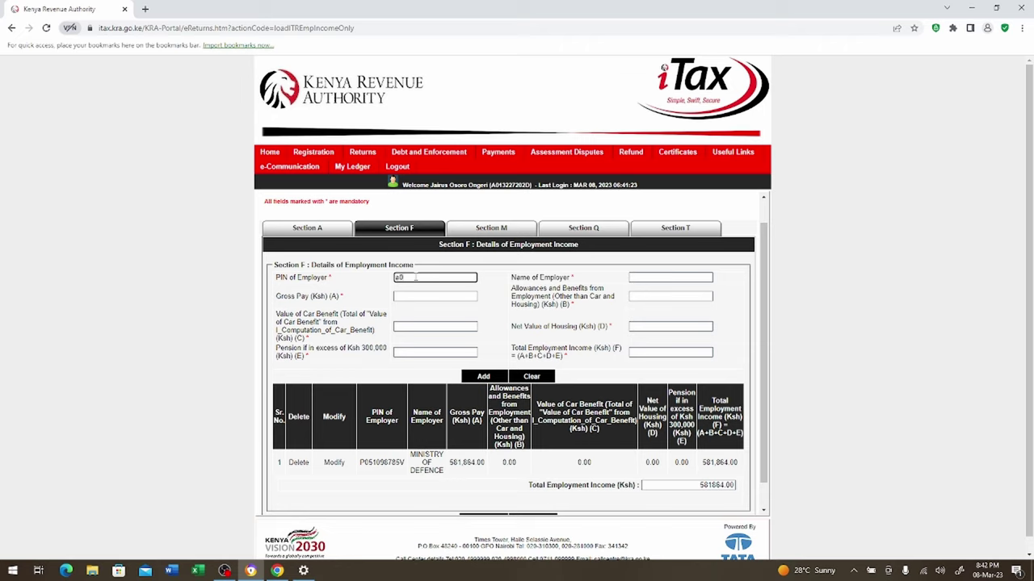
pyautogui.write('1')
pyautogui.press('BackSpace')
pyautogui.press('BackSpace')
pyautogui.press('BackSpace')
pyautogui.press('BackSpace')
pyautogui.click(432, 296)
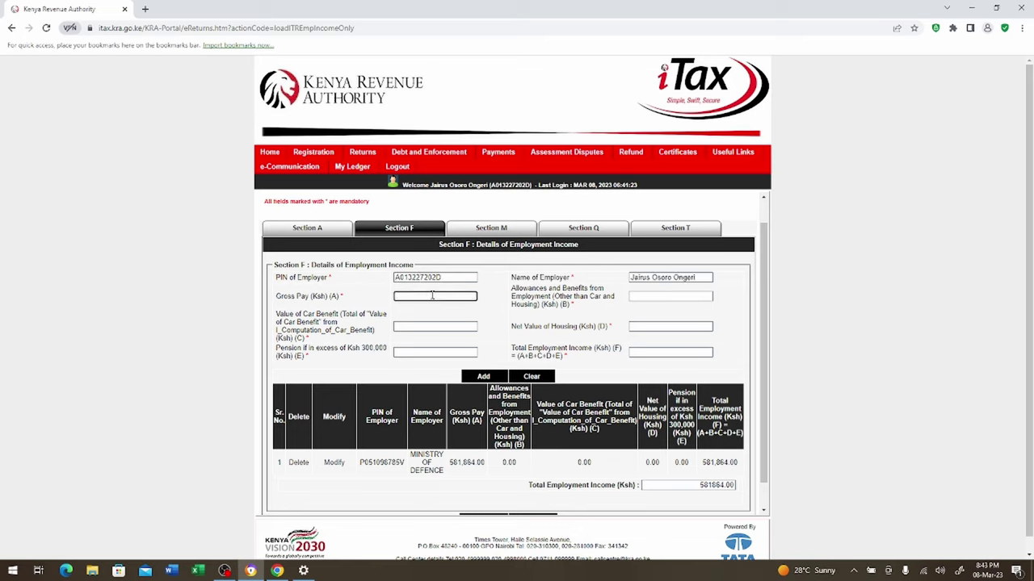
pyautogui.write('581864.00')
# Enter 0.00 for car benefit, pension, allowances and housing, then compute total employment income
pyautogui.click(445, 330)
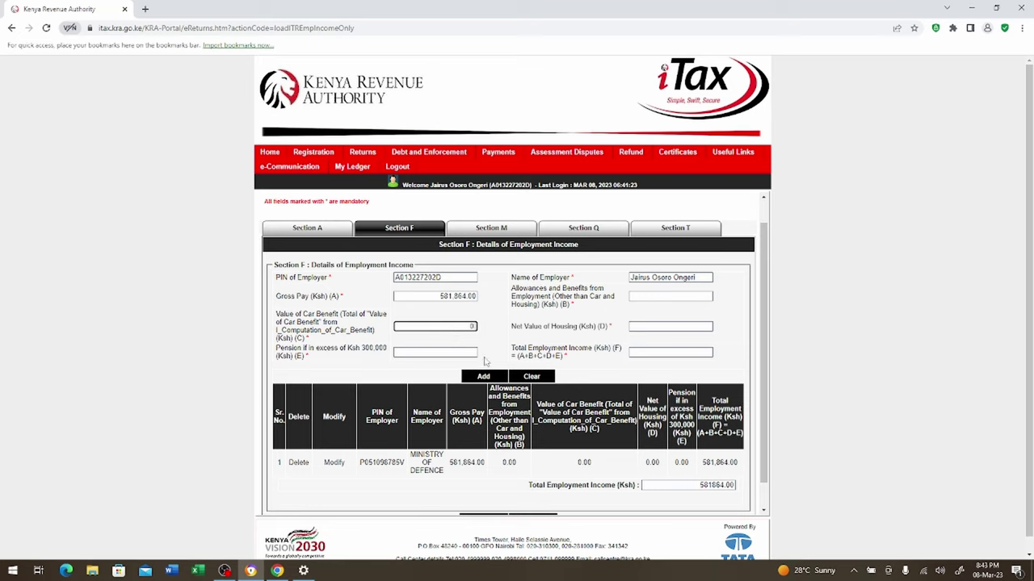
pyautogui.write('00')
pyautogui.click(436, 353)
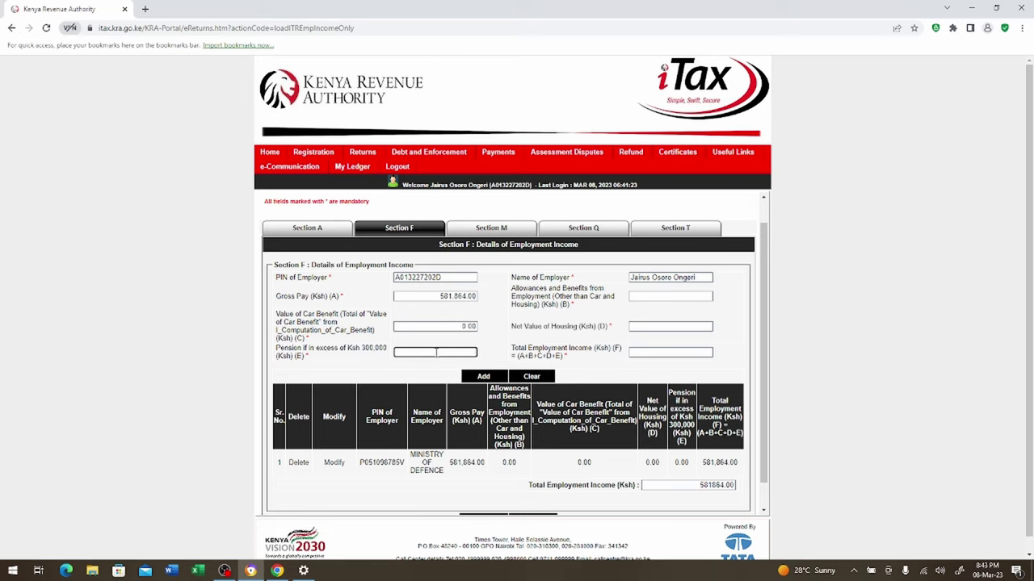
pyautogui.write('0.00')
pyautogui.click(646, 298)
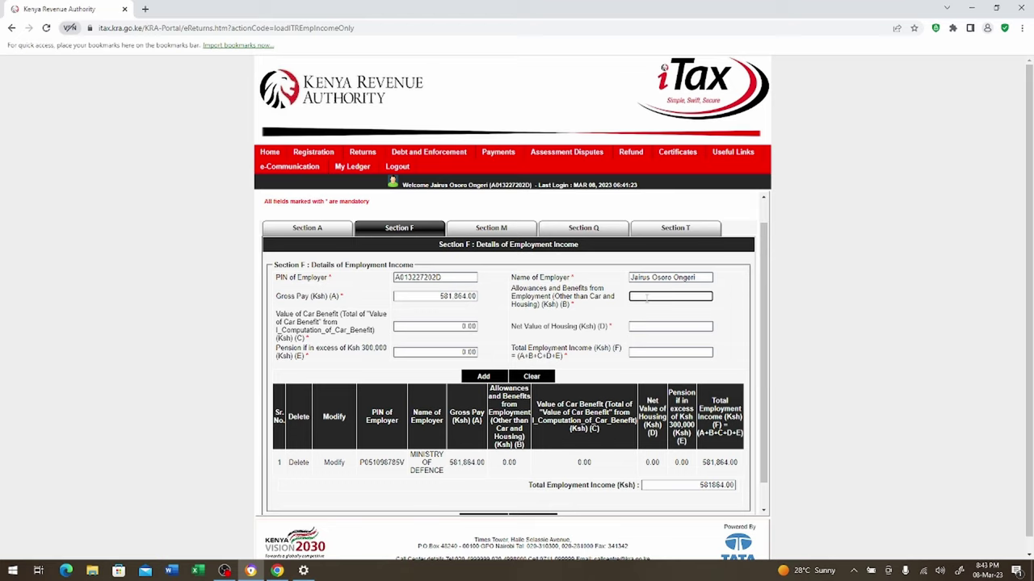
pyautogui.write('0.00')
pyautogui.click(677, 329)
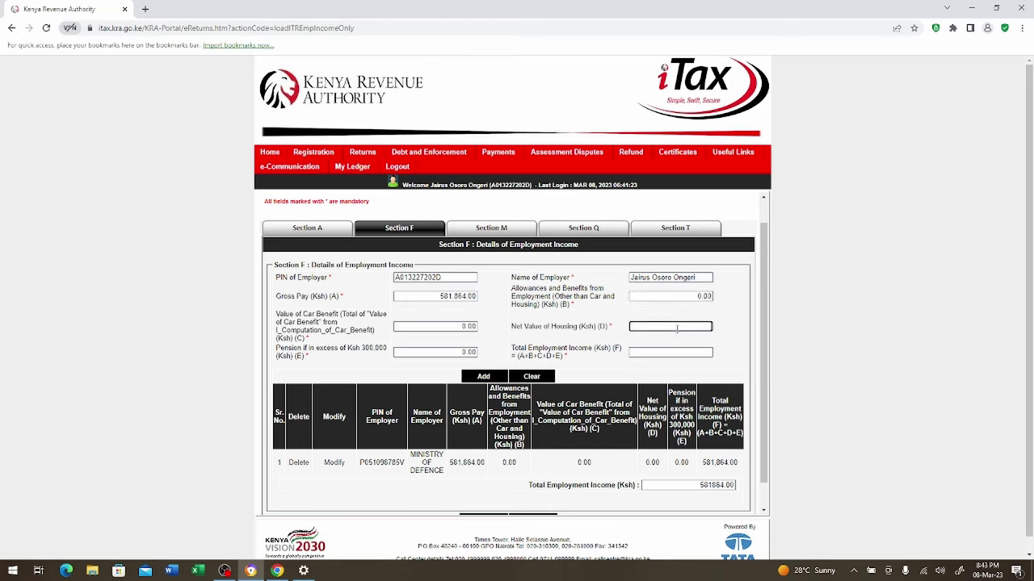
pyautogui.write('0.00')
pyautogui.click(685, 353)
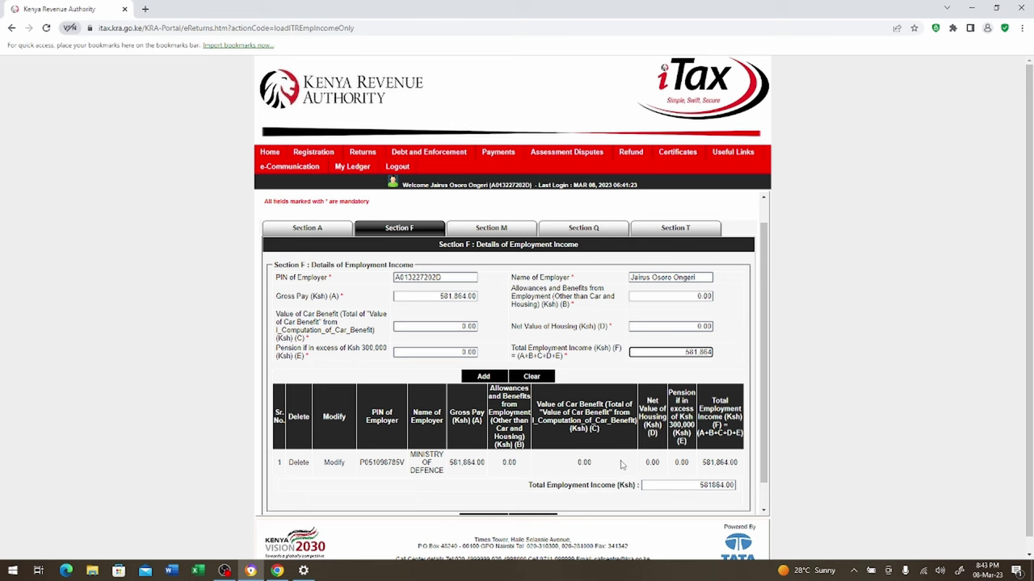
pyautogui.scroll(-1, 763, 420)
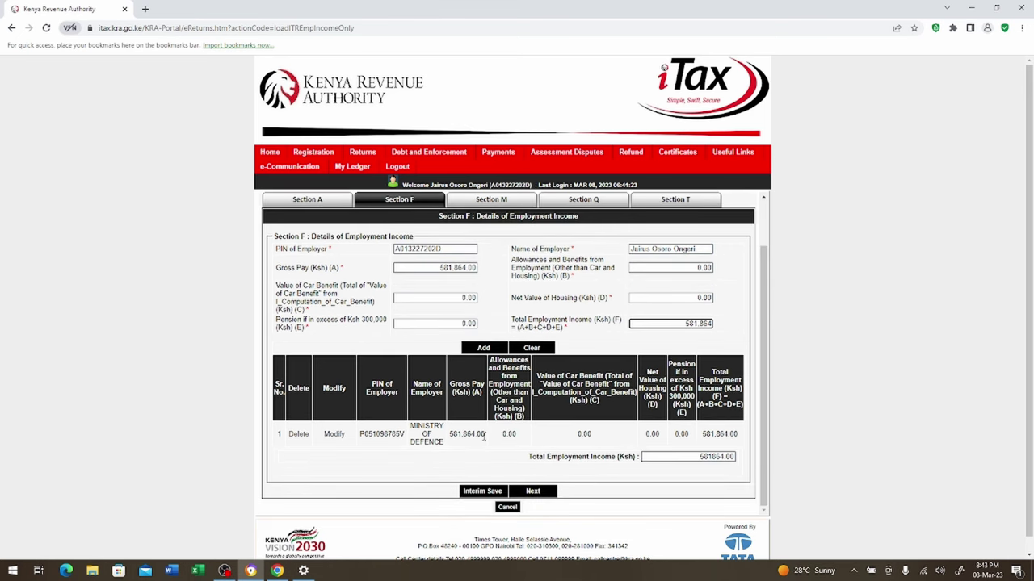
# In Section M, select the employer PIN and enter taxable salary 581864 and tax deducted 83159.40
pyautogui.click(533, 491)
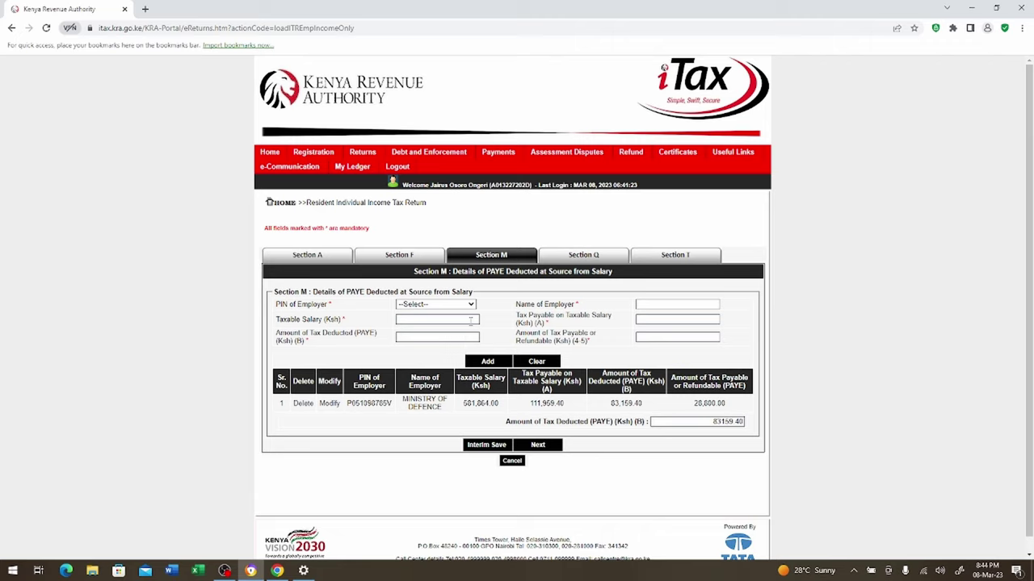
pyautogui.click(470, 305)
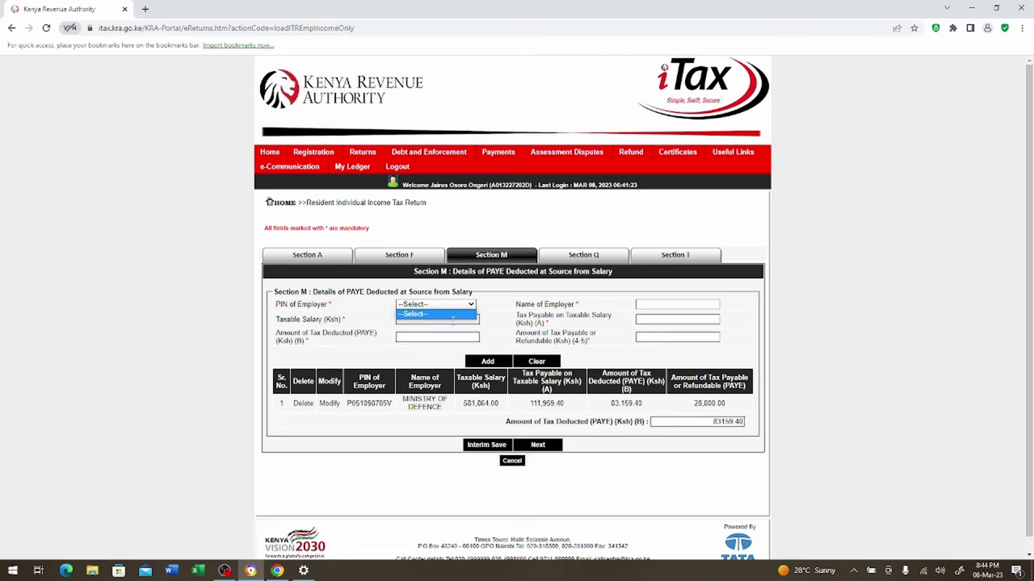
pyautogui.click(451, 321)
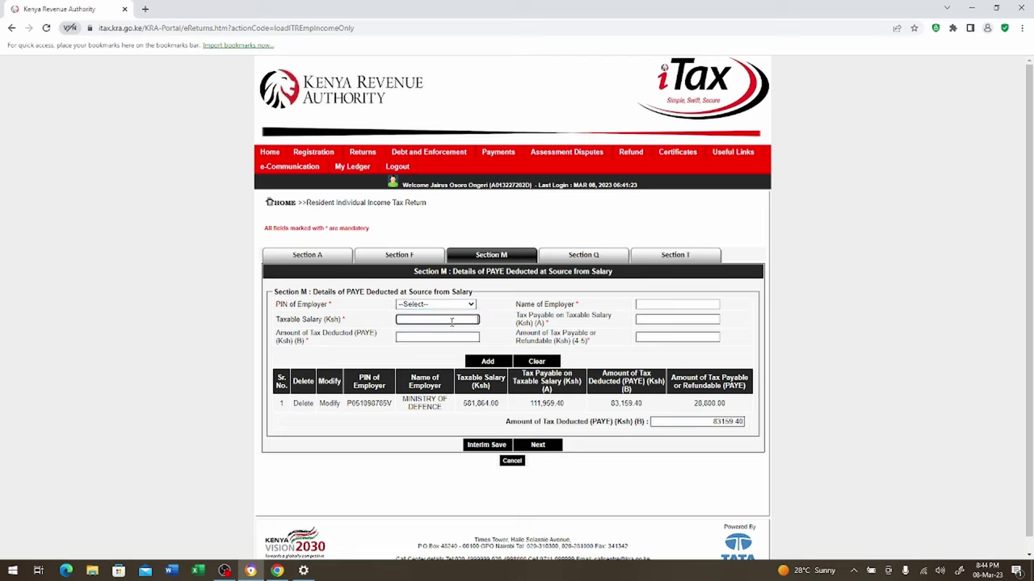
pyautogui.write('581864')
pyautogui.click(448, 338)
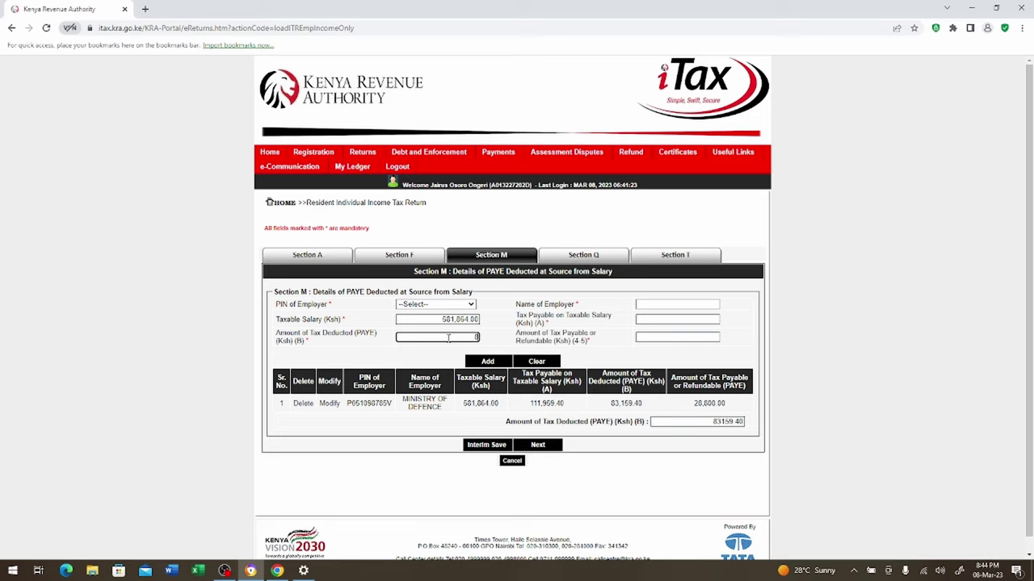
pyautogui.write('83159.40')
# Enter the tax payable on salary, correct it to 111959, and recalculate the refundable amount
pyautogui.click(672, 303)
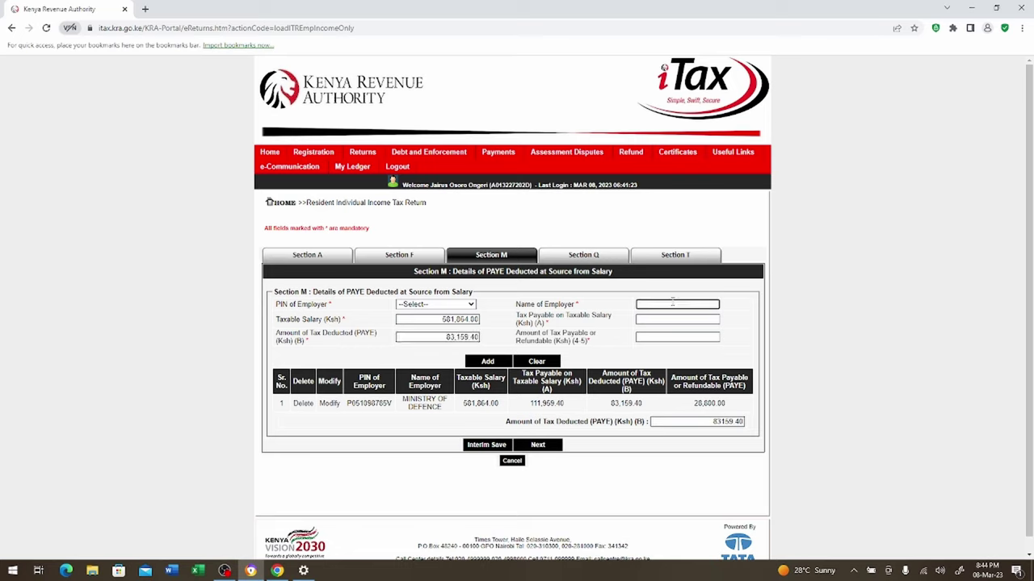
pyautogui.click(671, 320)
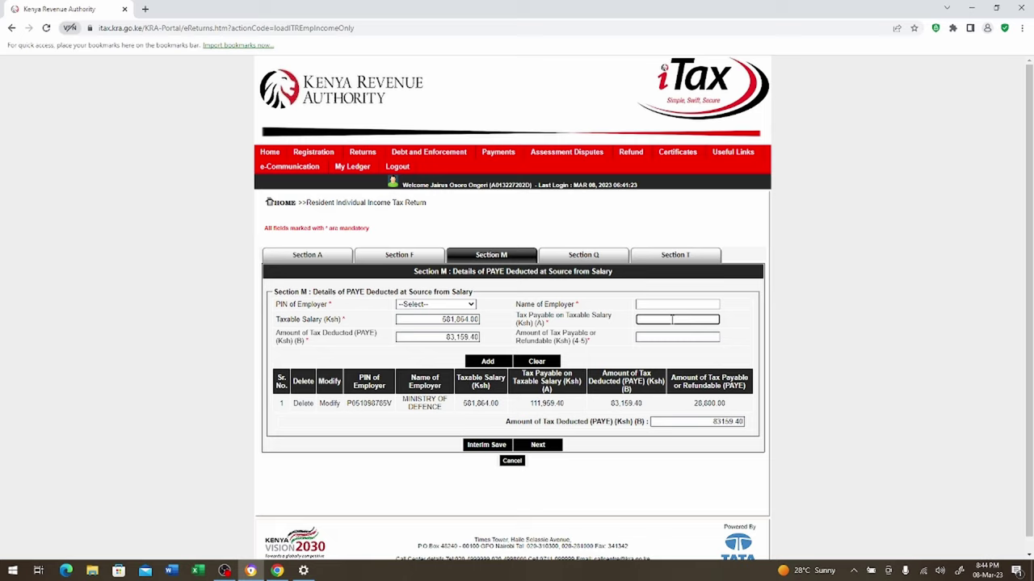
pyautogui.write('581864.00')
pyautogui.click(689, 333)
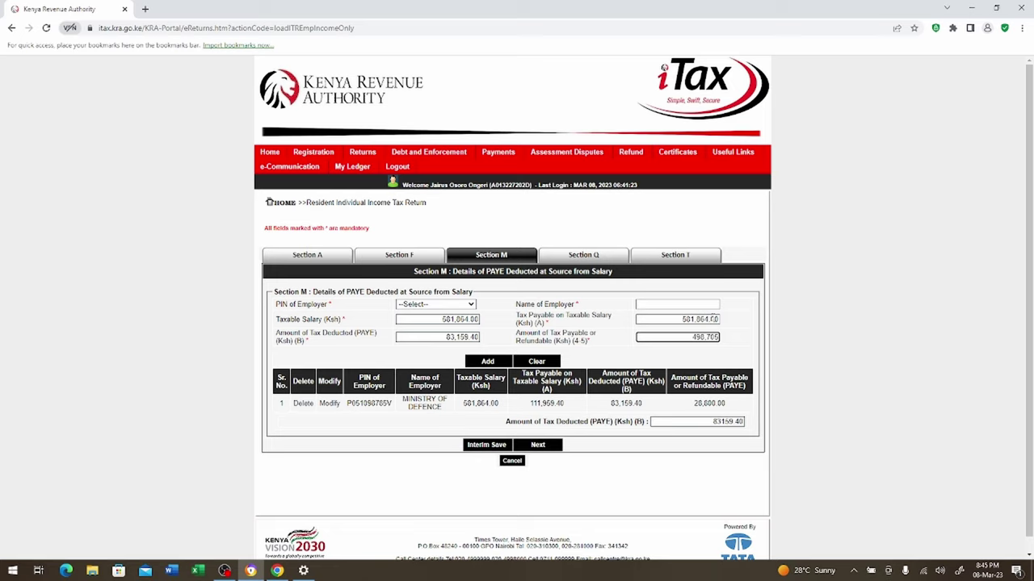
pyautogui.click(714, 319)
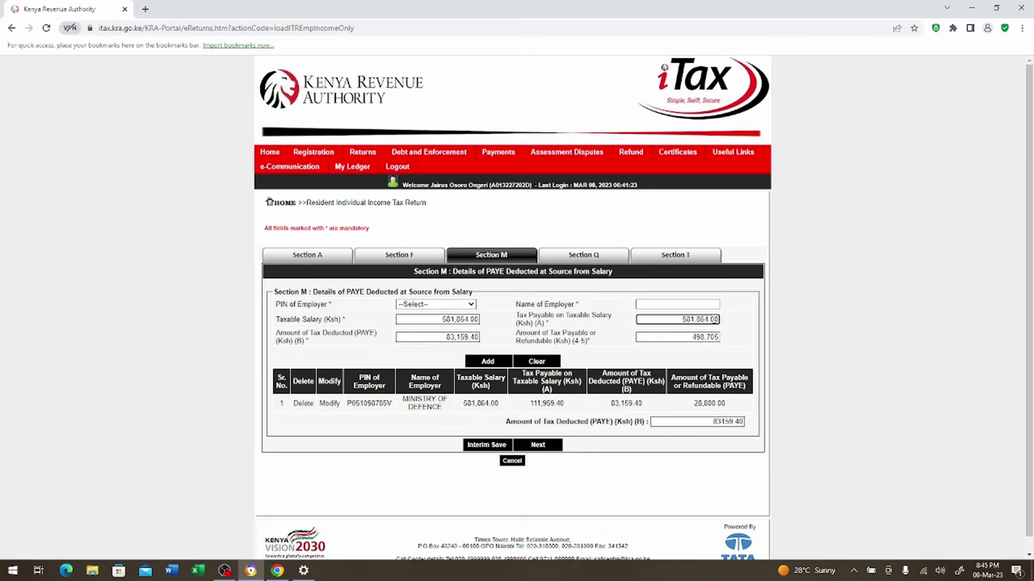
pyautogui.press('BackSpace')
pyautogui.press('BackSpace')
pyautogui.press('BackSpace')
pyautogui.press('BackSpace')
pyautogui.press('BackSpace')
pyautogui.press('BackSpace')
pyautogui.write('959')
pyautogui.click(542, 449)
pyautogui.click(686, 338)
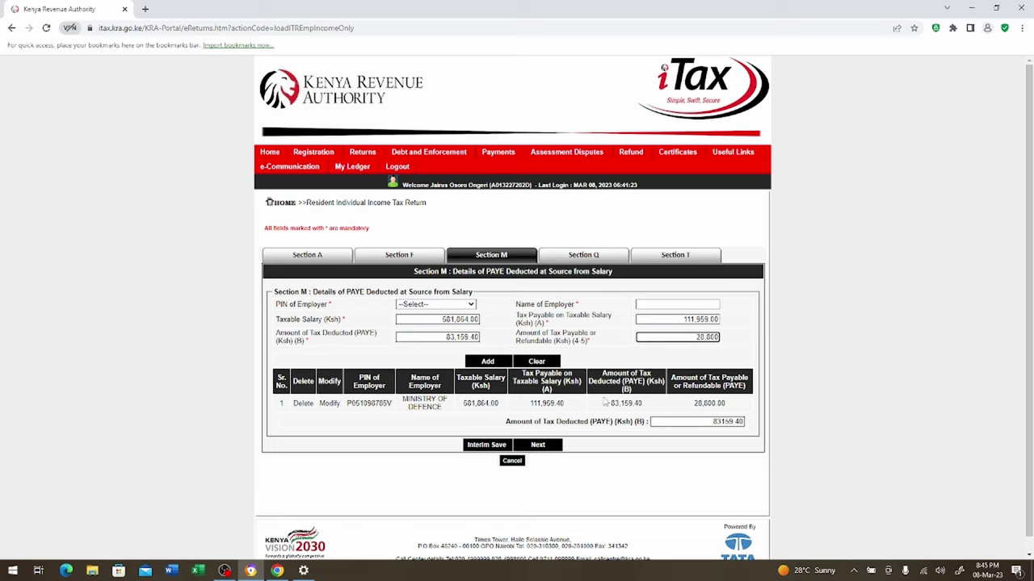
pyautogui.click(537, 447)
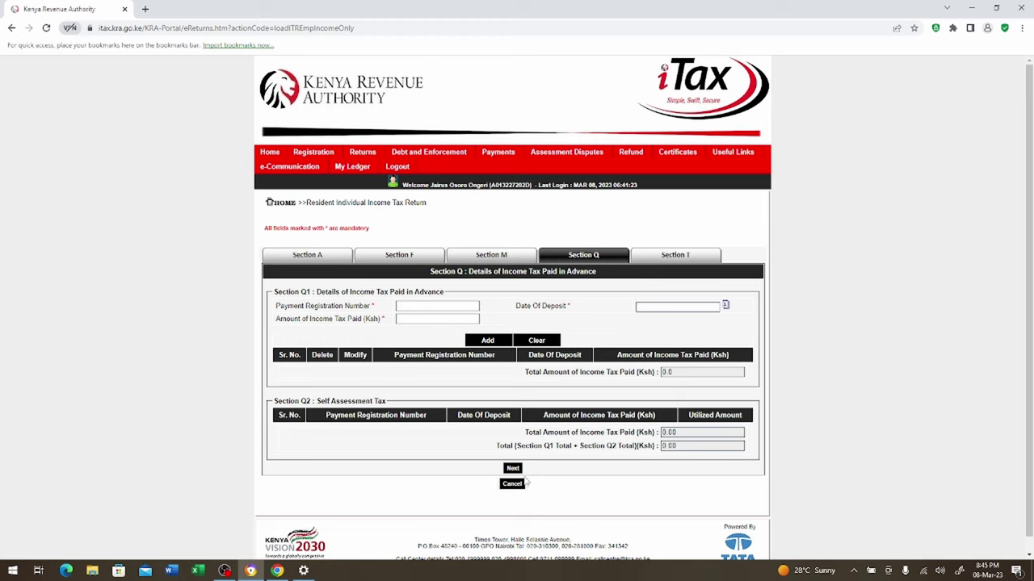
# In Section T, enter 28800 as the 2.5 Personal Relief amount
pyautogui.click(513, 469)
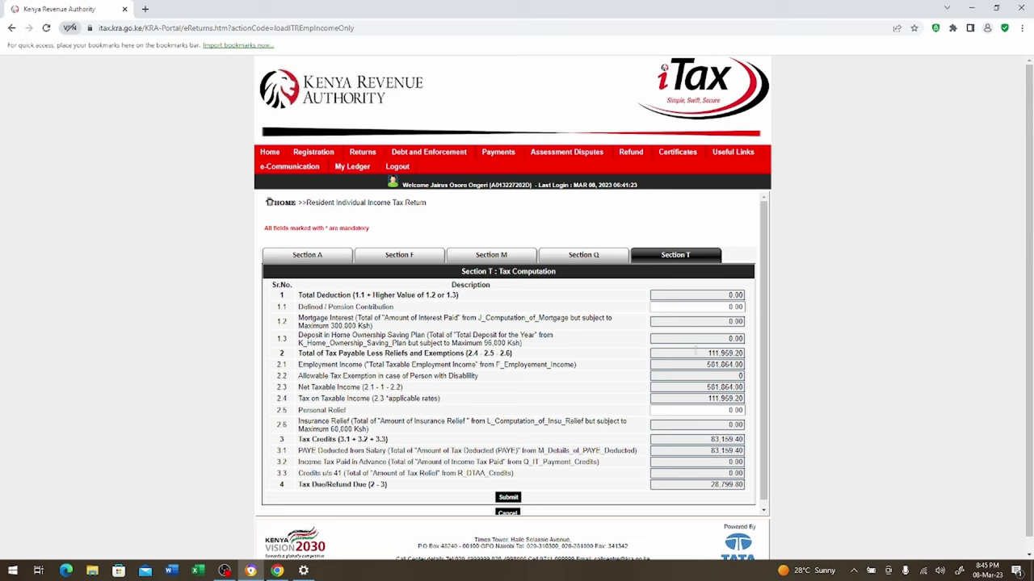
pyautogui.scroll(-1, 765, 399)
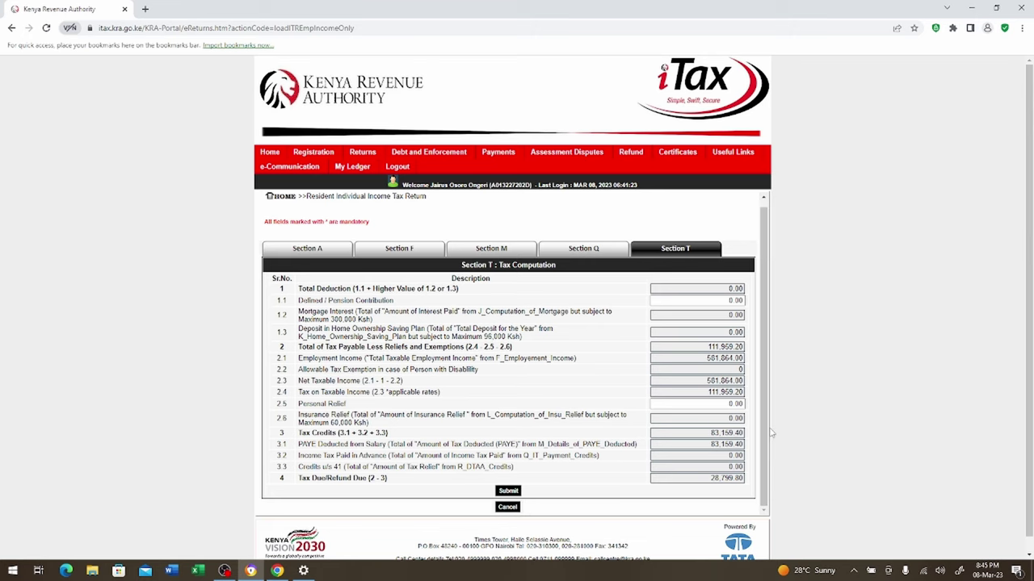
pyautogui.click(700, 405)
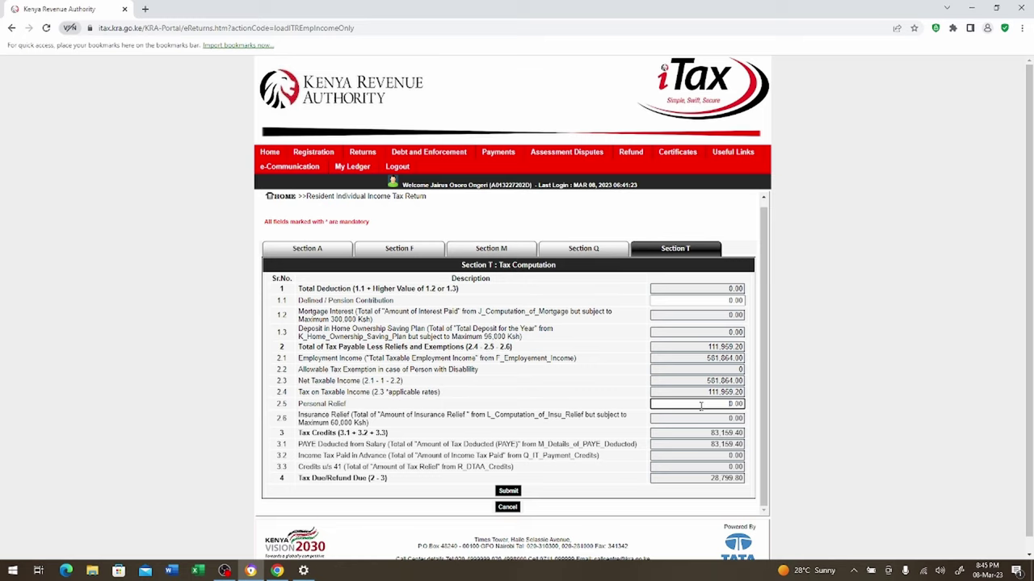
pyautogui.write('28')
pyautogui.write('80')
# Submit the return and follow the missing bank name error to Section A's Bank Name list
pyautogui.click(508, 491)
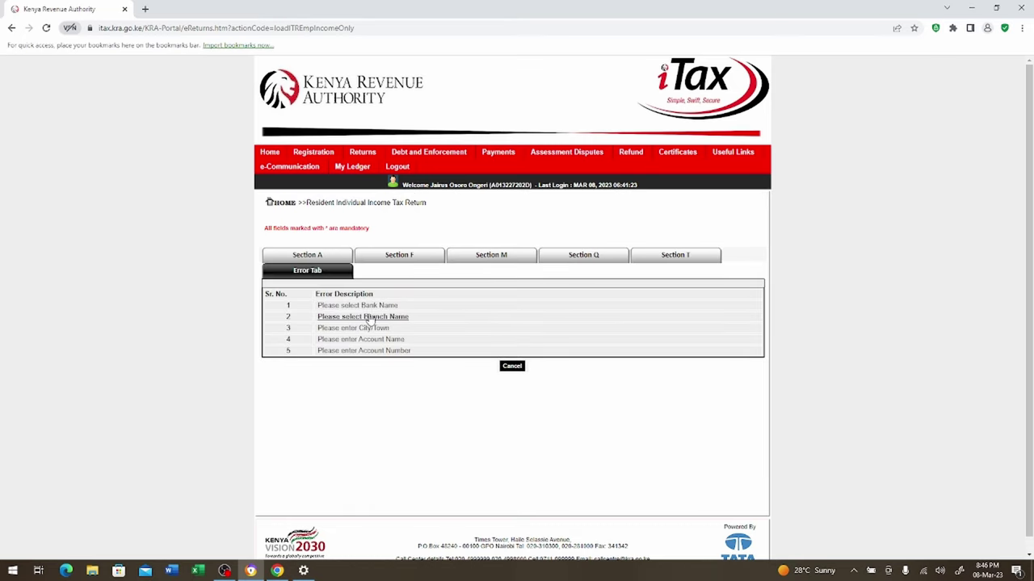
pyautogui.click(367, 305)
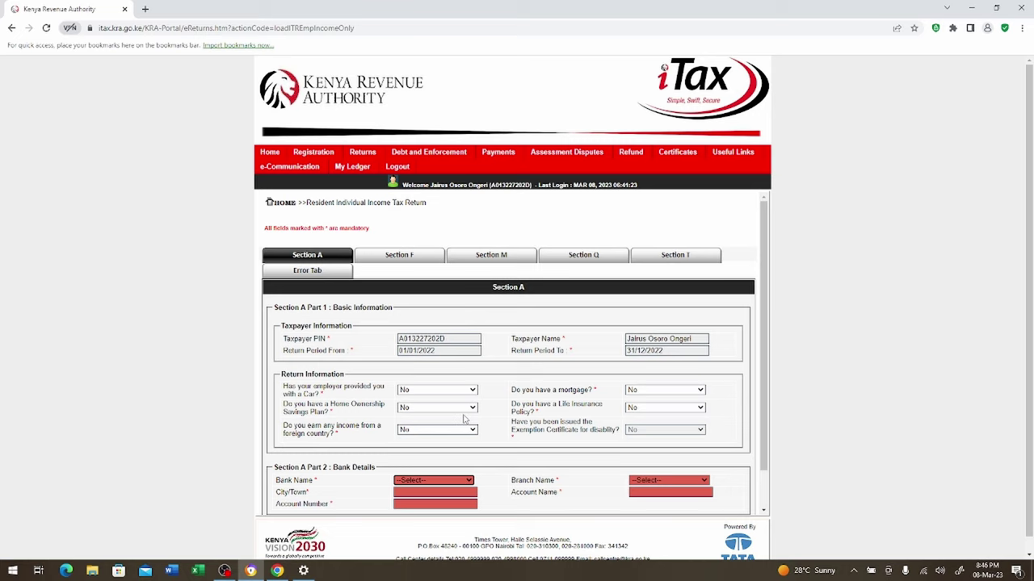
pyautogui.click(467, 483)
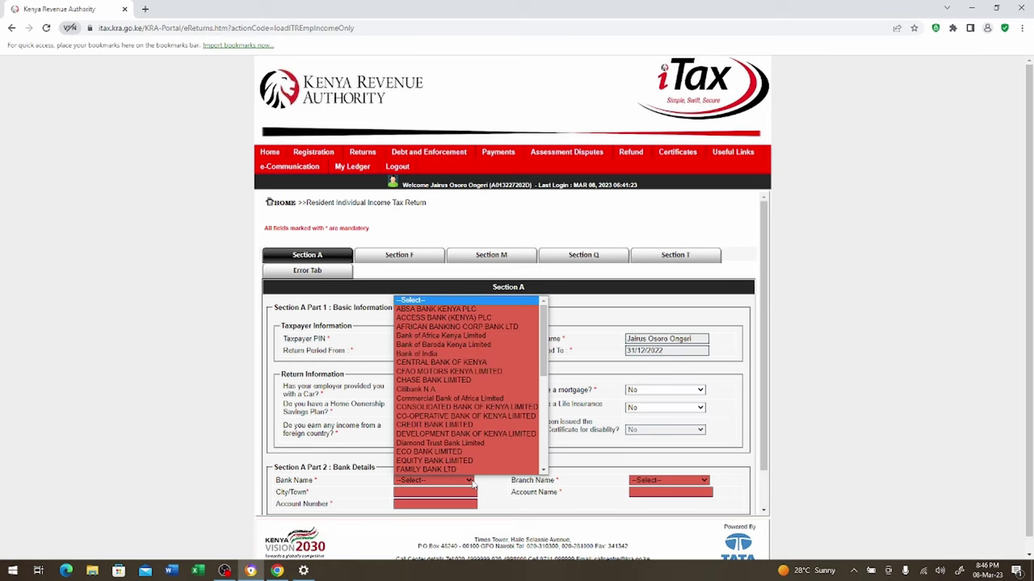
pyautogui.scroll(-2, 469, 438)
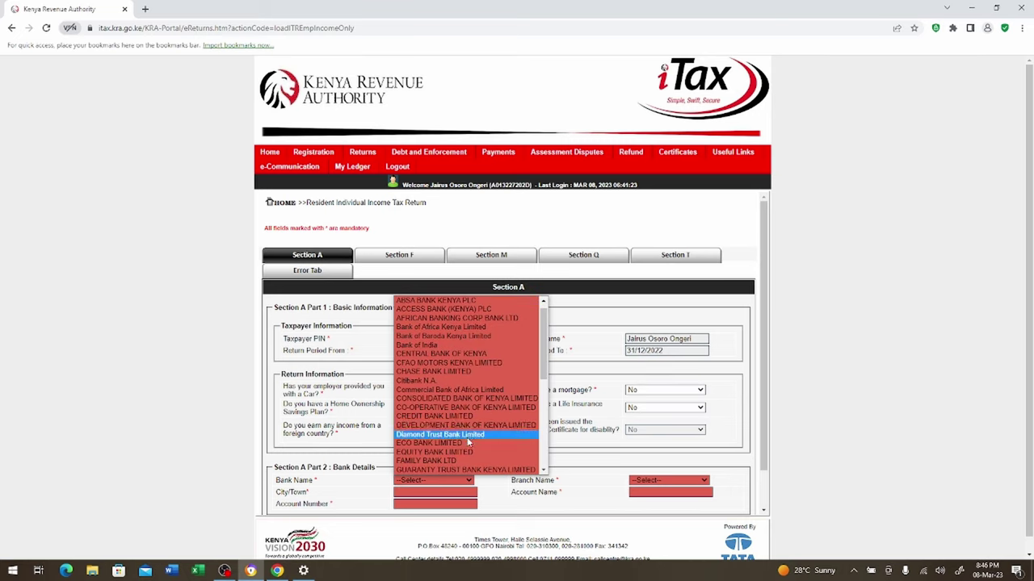
# Select KENYA COMMERCIAL BANK LTD as the bank name
pyautogui.press('Down')
pyautogui.press('Down')
pyautogui.press('Down')
pyautogui.press('Down')
pyautogui.press('Down')
pyautogui.press('Down')
pyautogui.press('Down')
pyautogui.press('Down')
pyautogui.press('Down')
pyautogui.press('Down')
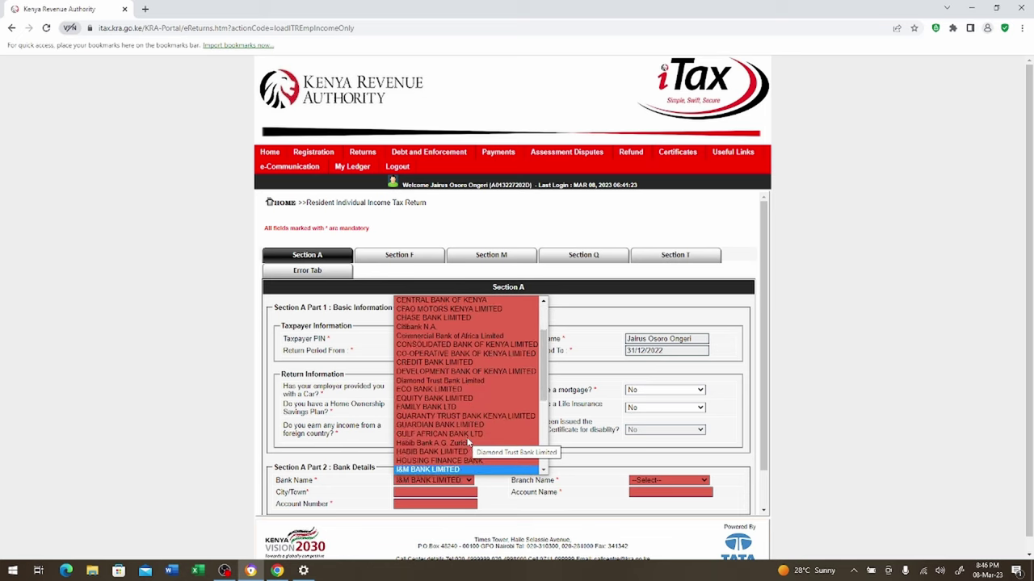
pyautogui.press('Down')
pyautogui.press('Down')
pyautogui.press('Down')
pyautogui.press('Down')
pyautogui.press('Down')
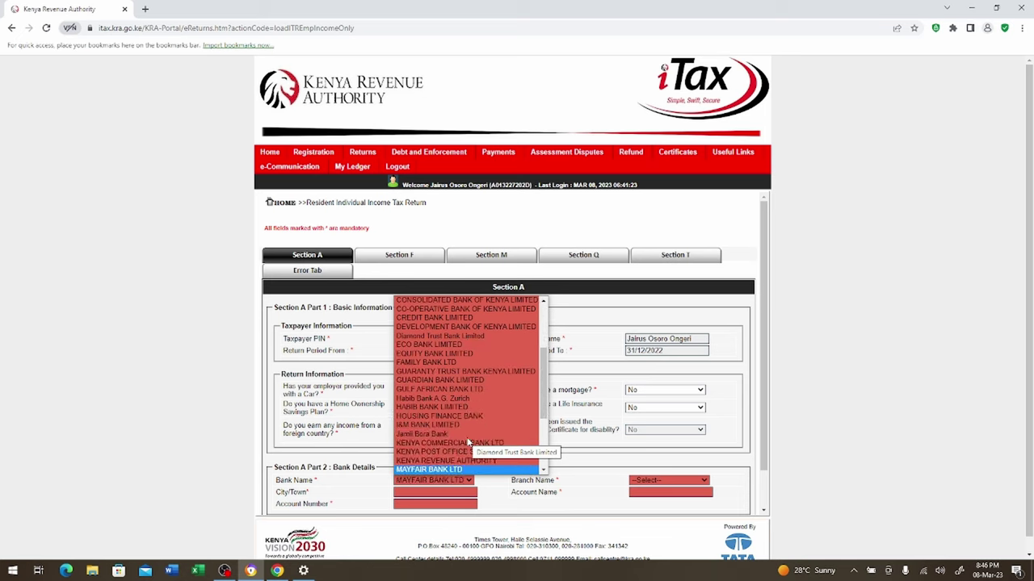
pyautogui.press('Up')
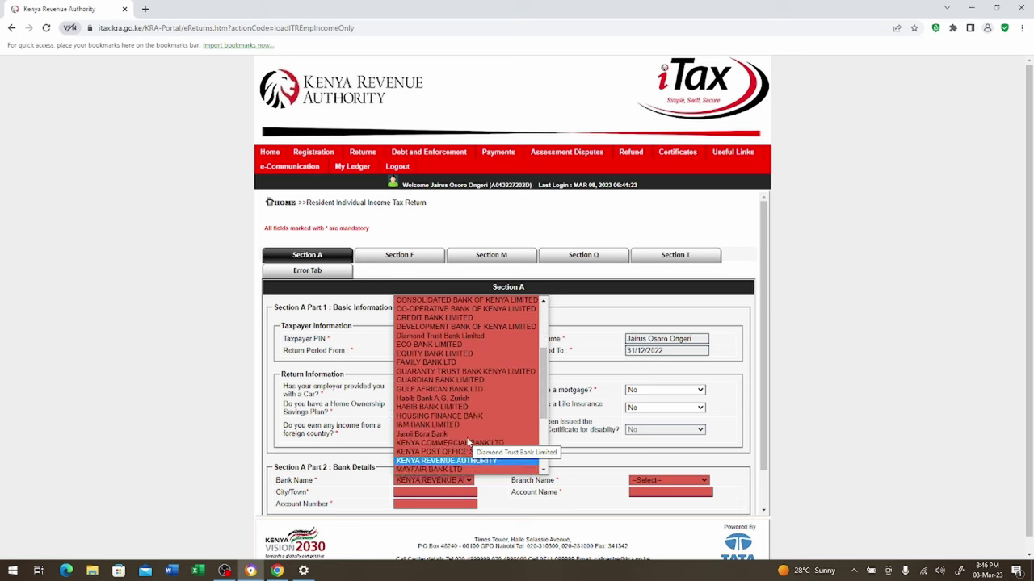
pyautogui.press('Up')
pyautogui.press('Down')
pyautogui.press('Down')
pyautogui.press('Down')
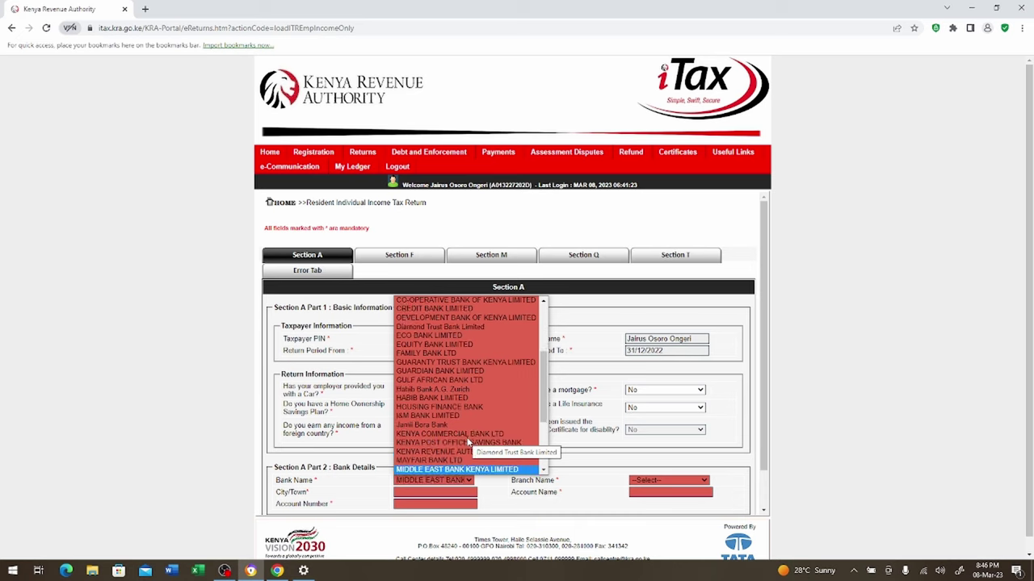
pyautogui.press('Up')
pyautogui.press('Up')
pyautogui.press('Up')
pyautogui.press('Up')
pyautogui.press('Down')
pyautogui.press('Down')
pyautogui.press('Down')
pyautogui.press('Down')
pyautogui.press('Down')
pyautogui.press('Down')
pyautogui.press('Down')
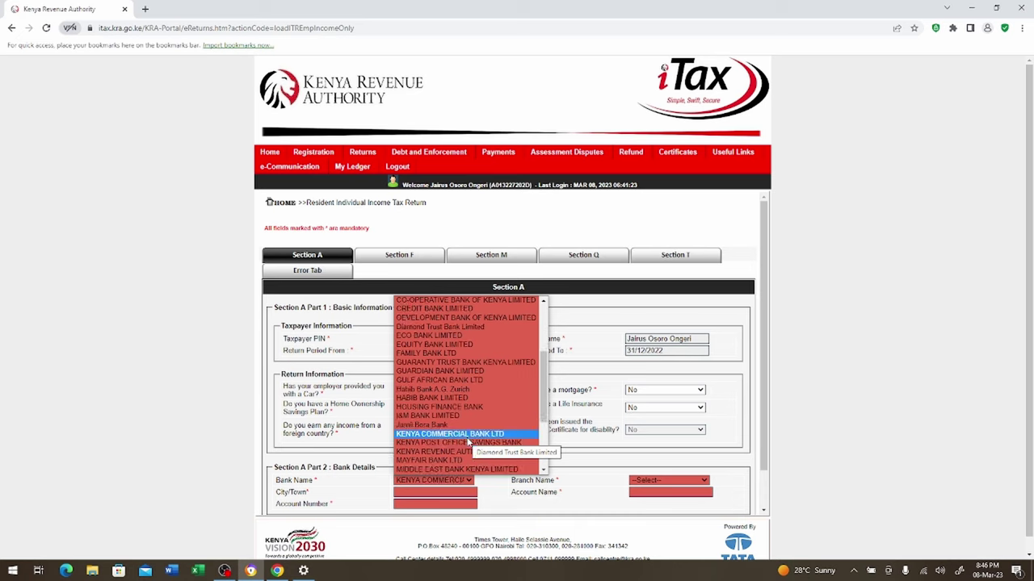
pyautogui.press('Up')
pyautogui.press('Up')
pyautogui.press('Up')
pyautogui.press('Up')
pyautogui.press('Up')
pyautogui.press('Up')
pyautogui.press('Up')
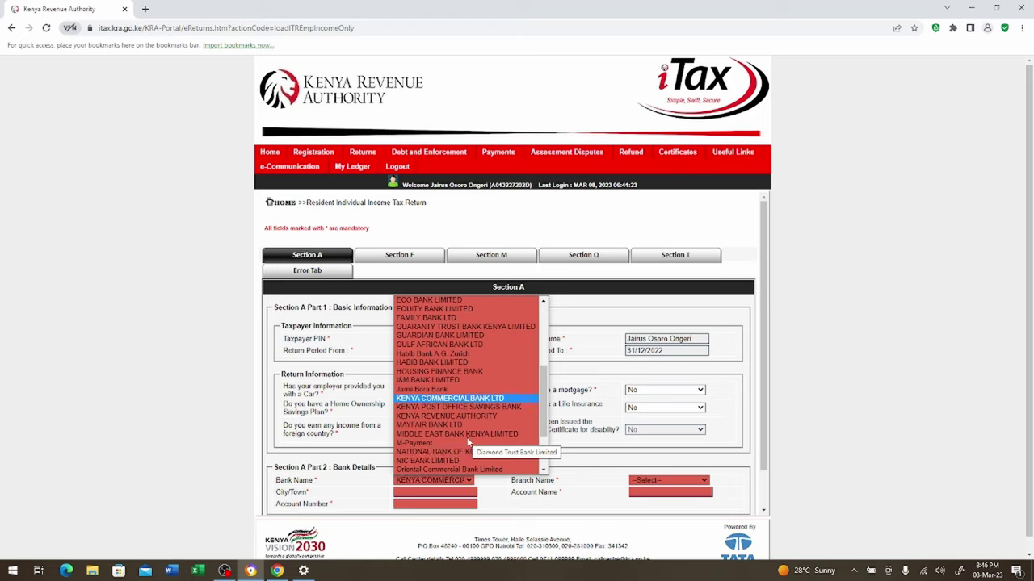
pyautogui.click(467, 435)
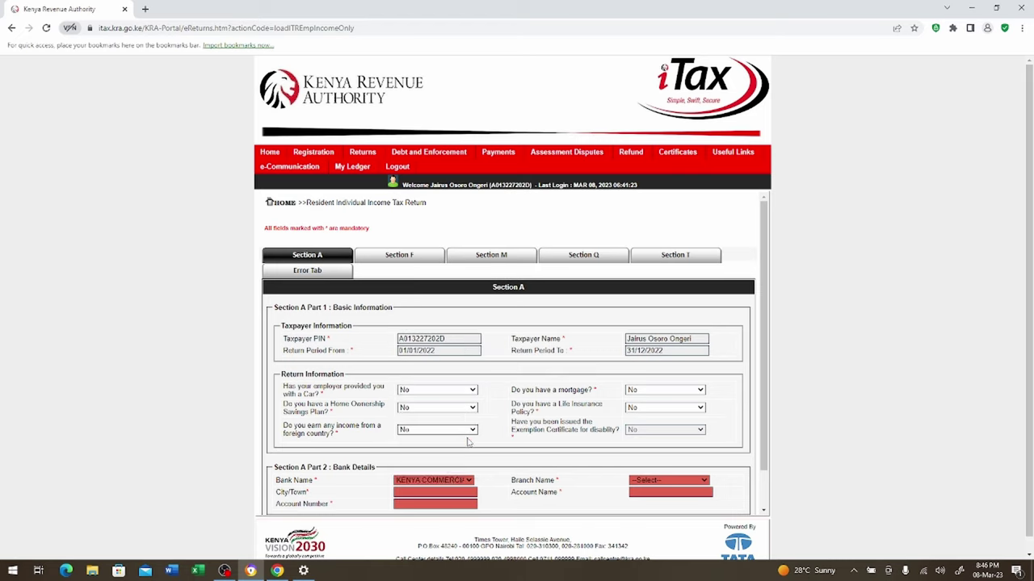
pyautogui.click(472, 484)
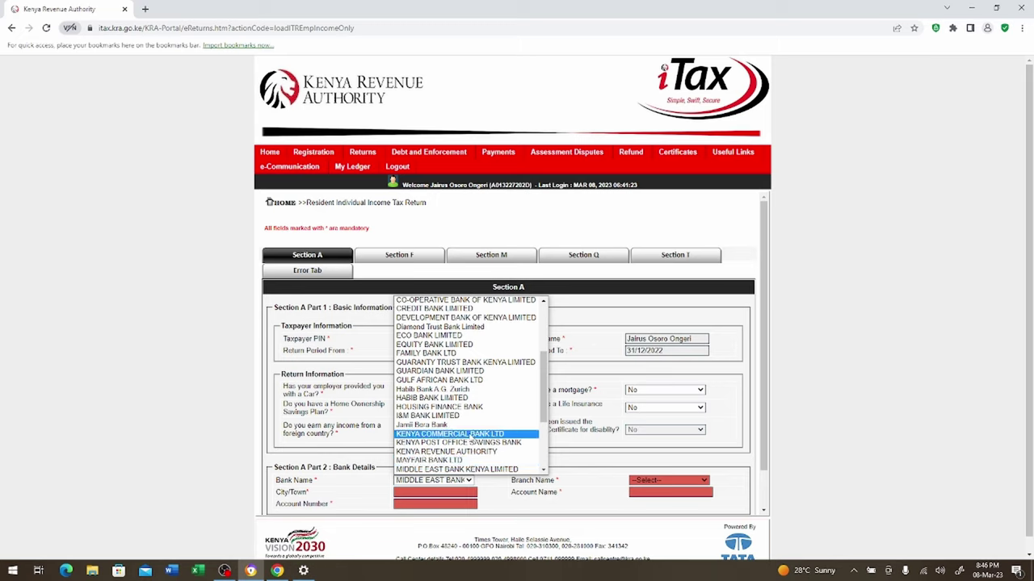
pyautogui.click(471, 436)
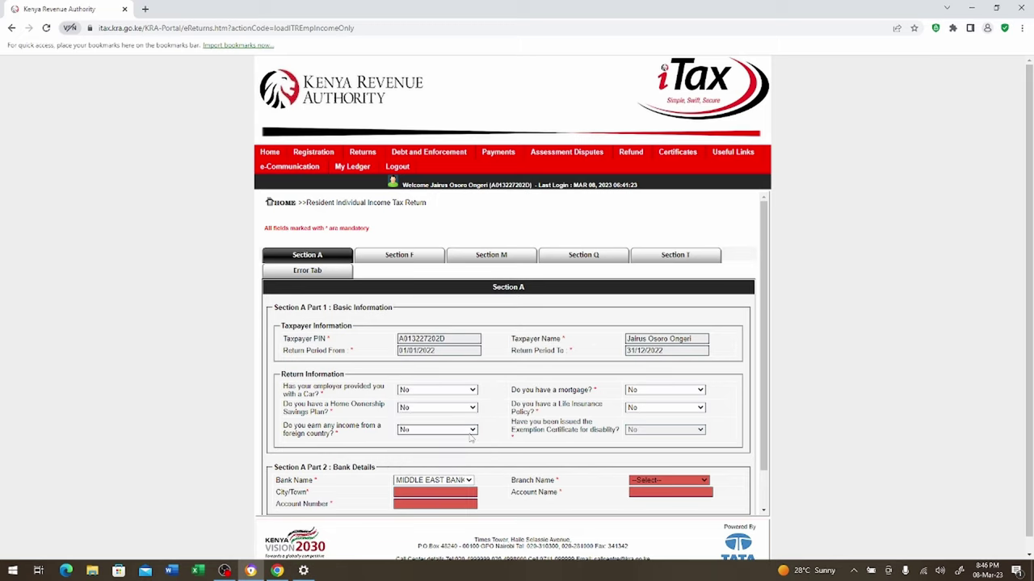
# Enter ELDORET as the city/town and fill in the bank account number
pyautogui.click(447, 492)
pyautogui.write('N')
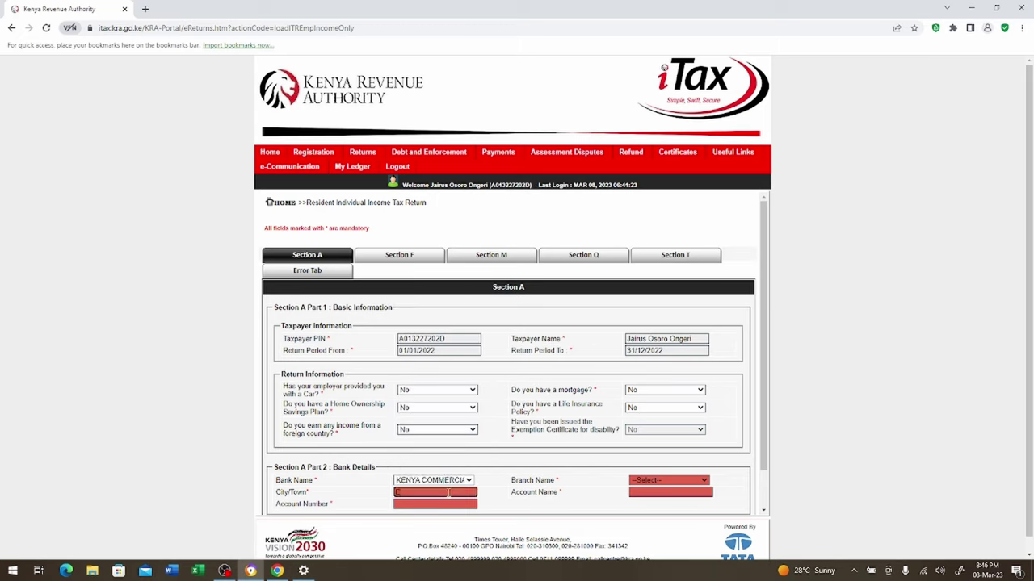
pyautogui.write('LDORET')
pyautogui.click(447, 502)
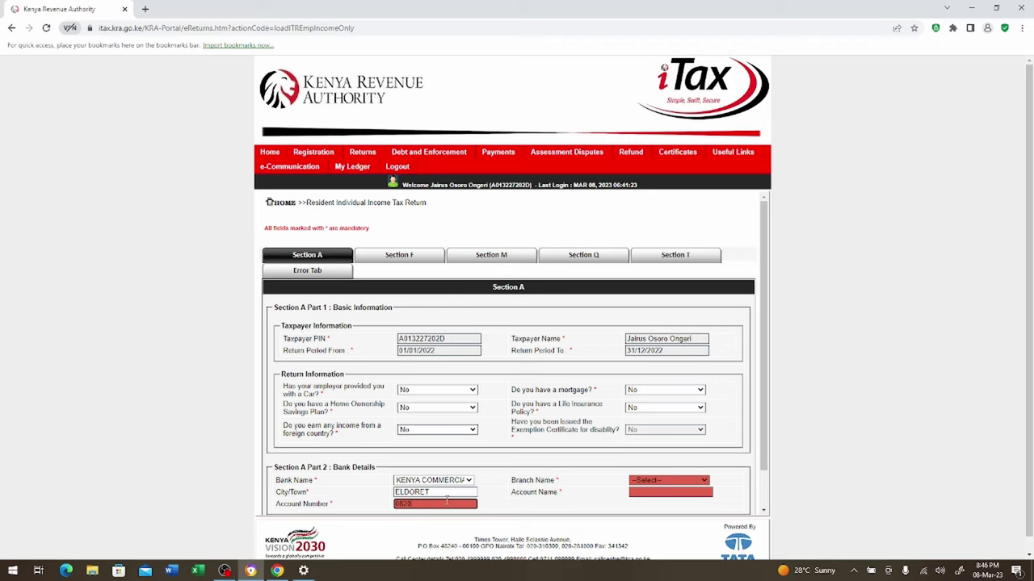
# Choose the Eldoret branch and type the account holder's full name
pyautogui.click(701, 479)
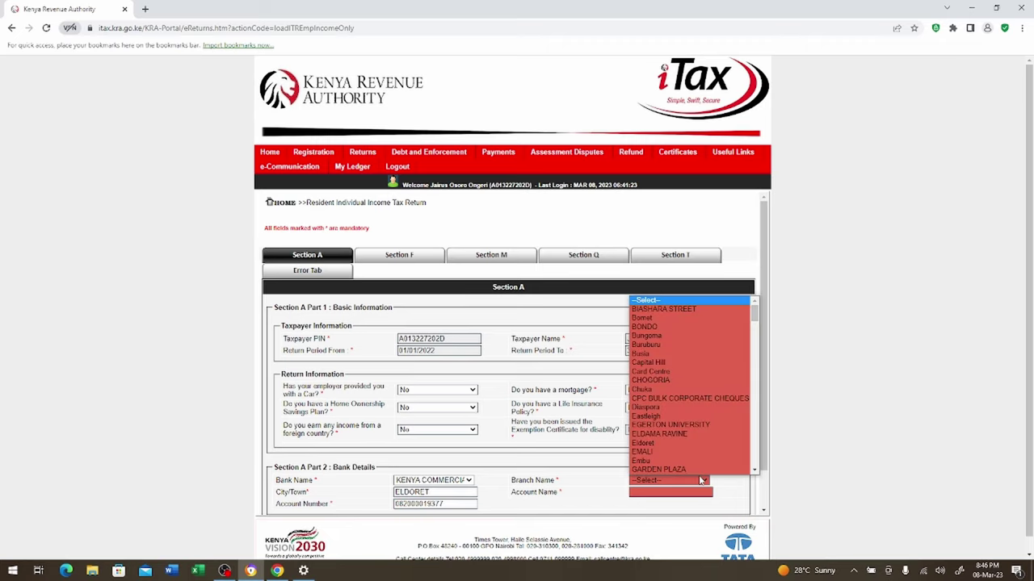
pyautogui.click(662, 444)
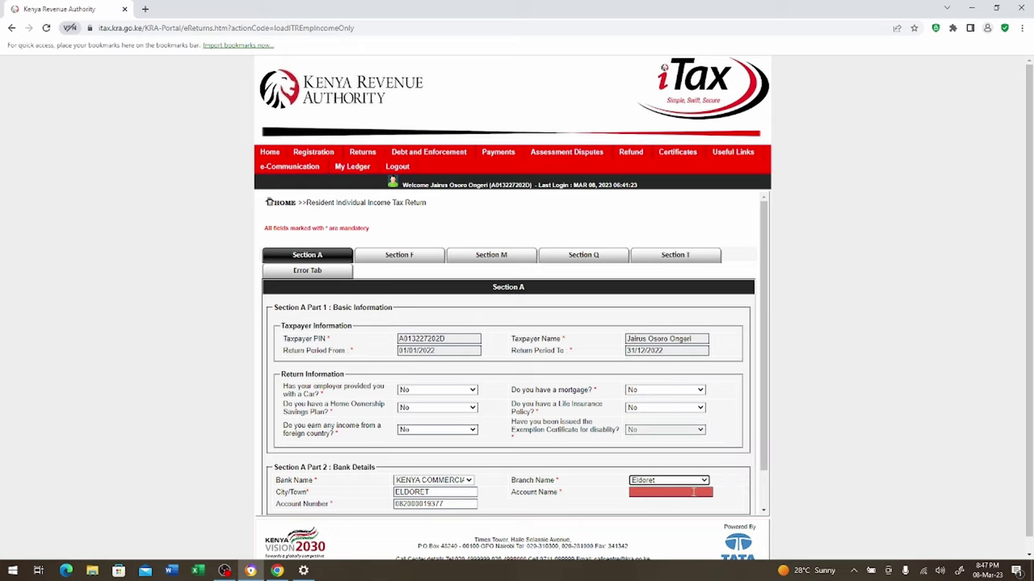
pyautogui.click(693, 492)
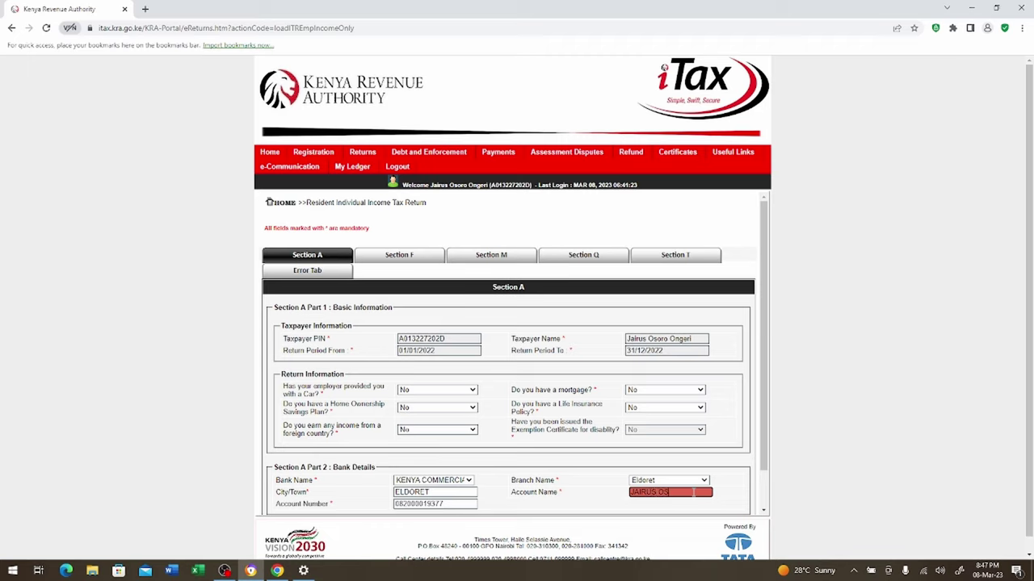
# Advance through Sections A, F, M and Q to Section T, then return to Section Q
pyautogui.scroll(-1, 763, 460)
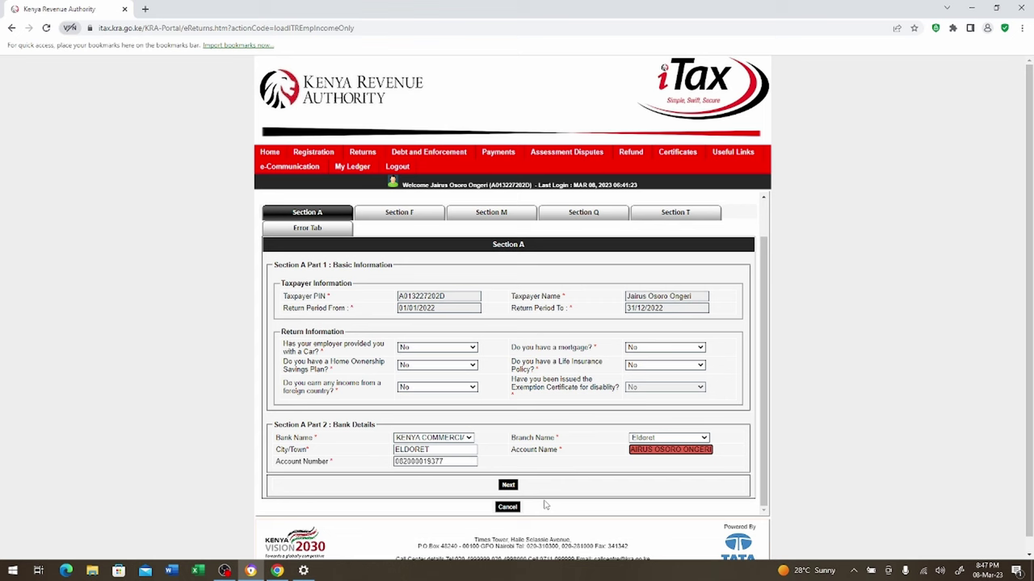
pyautogui.click(508, 485)
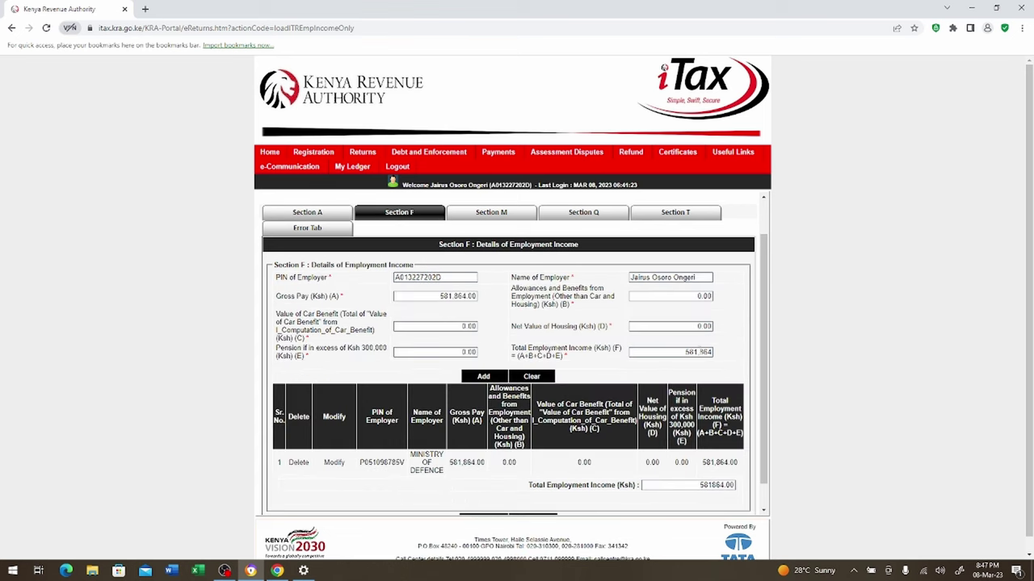
pyautogui.scroll(-1, 772, 403)
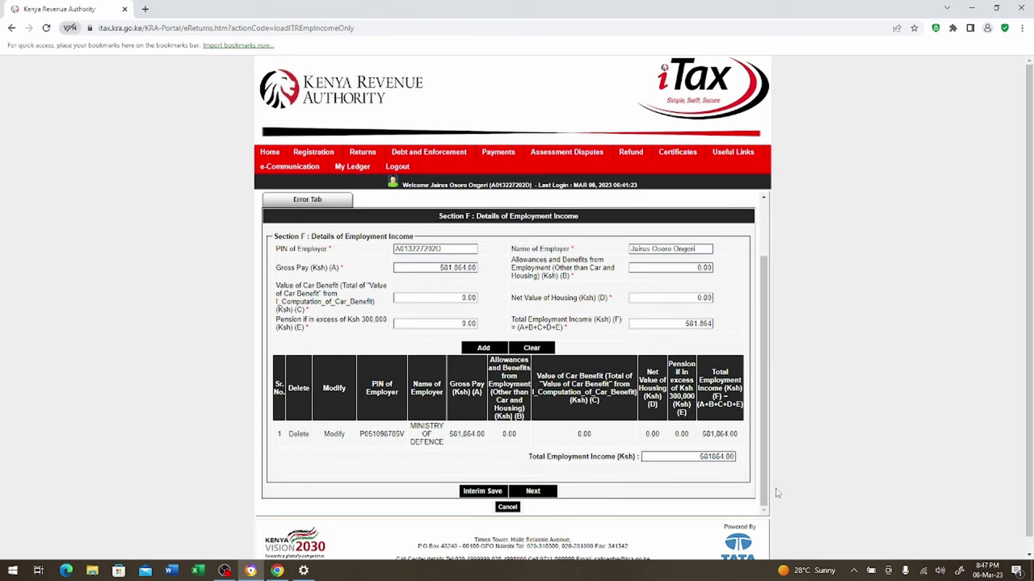
pyautogui.click(533, 493)
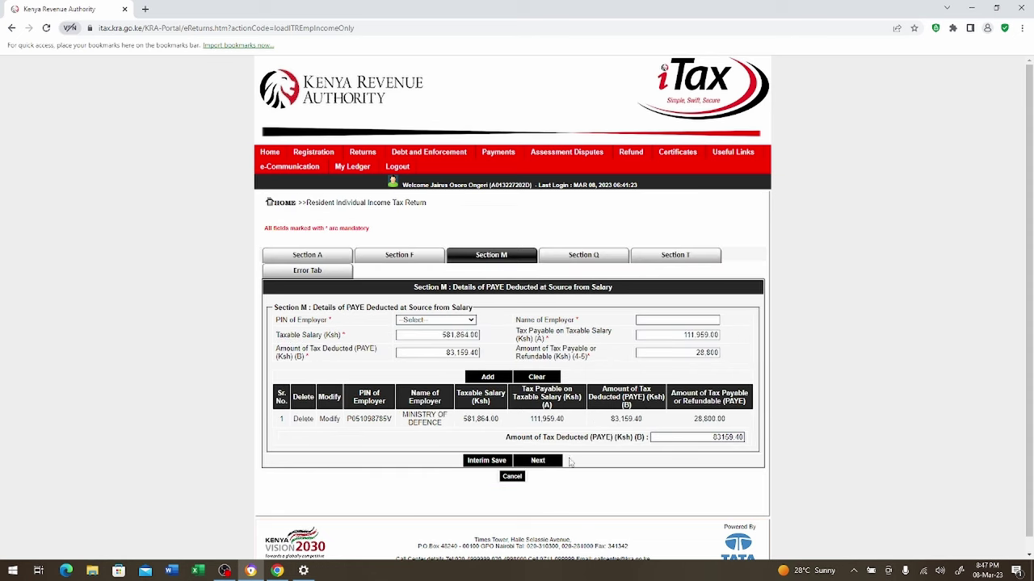
pyautogui.click(541, 464)
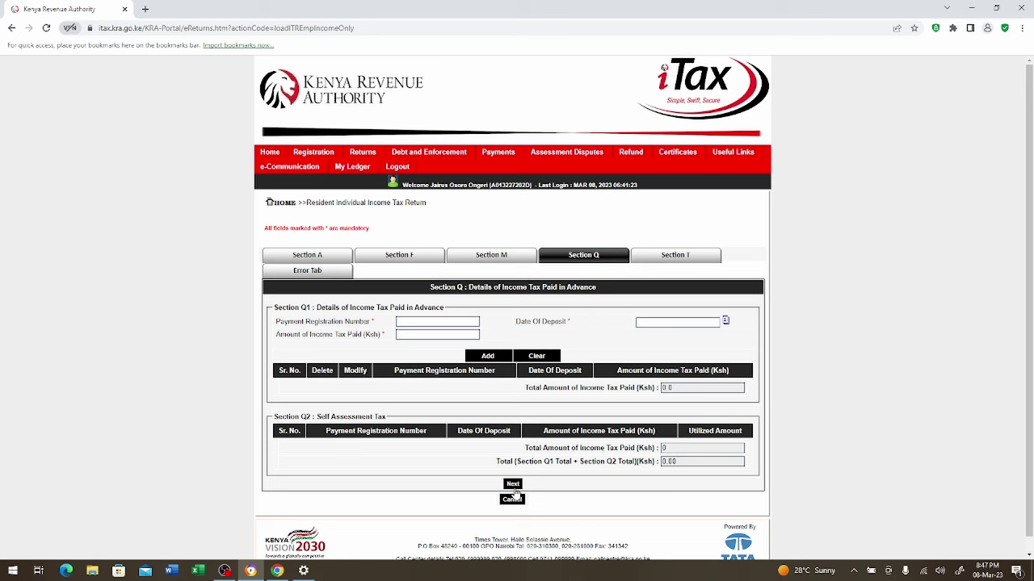
pyautogui.click(513, 486)
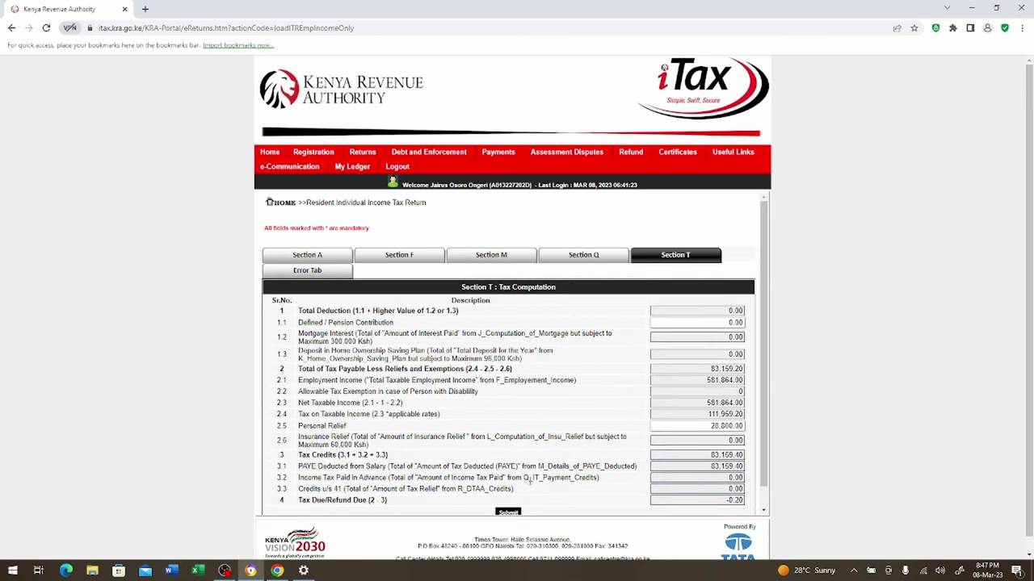
pyautogui.click(600, 256)
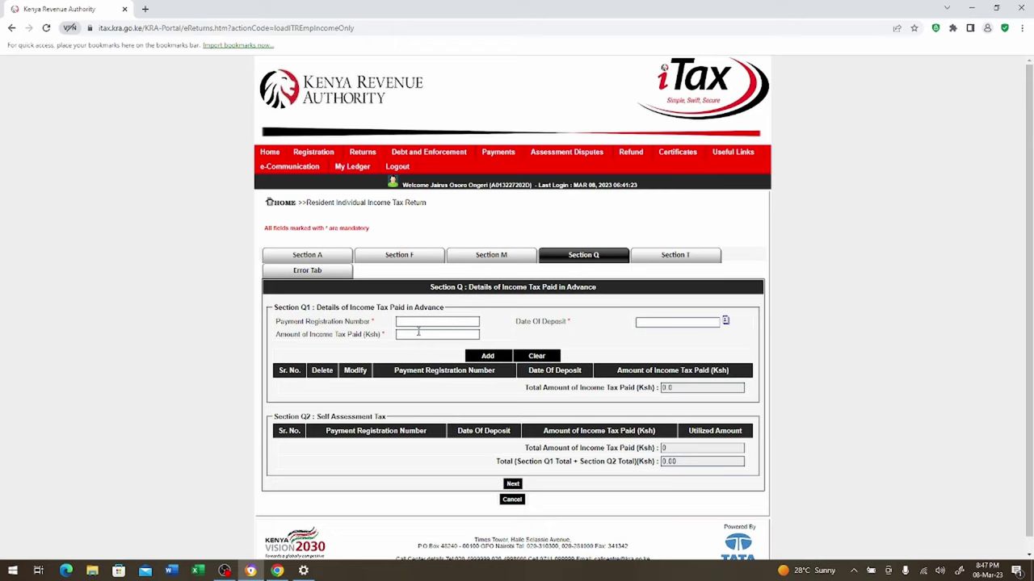
# Submit the 2022 return from Section T, confirm it, and decline the iTax survey
pyautogui.click(512, 485)
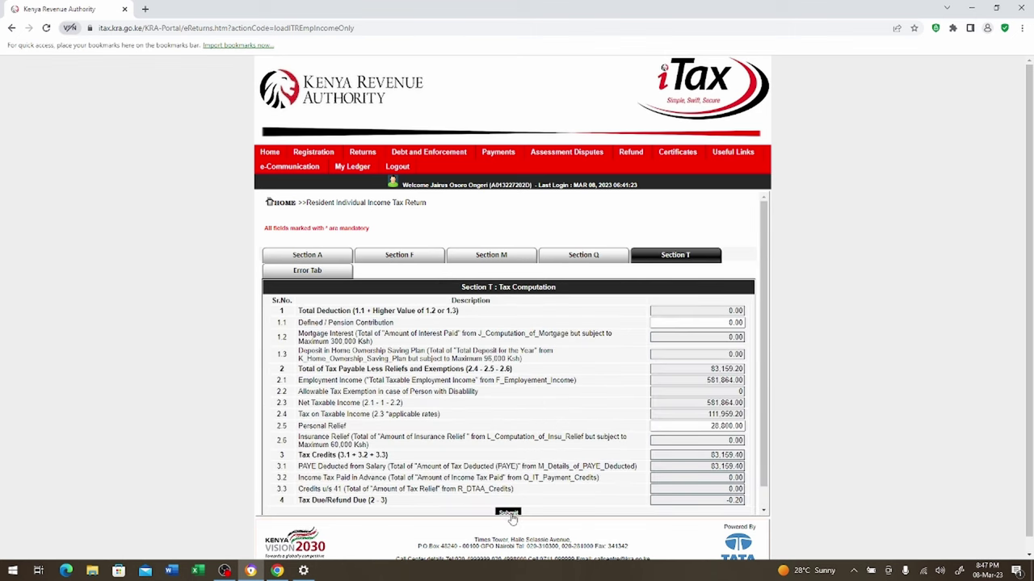
pyautogui.click(510, 515)
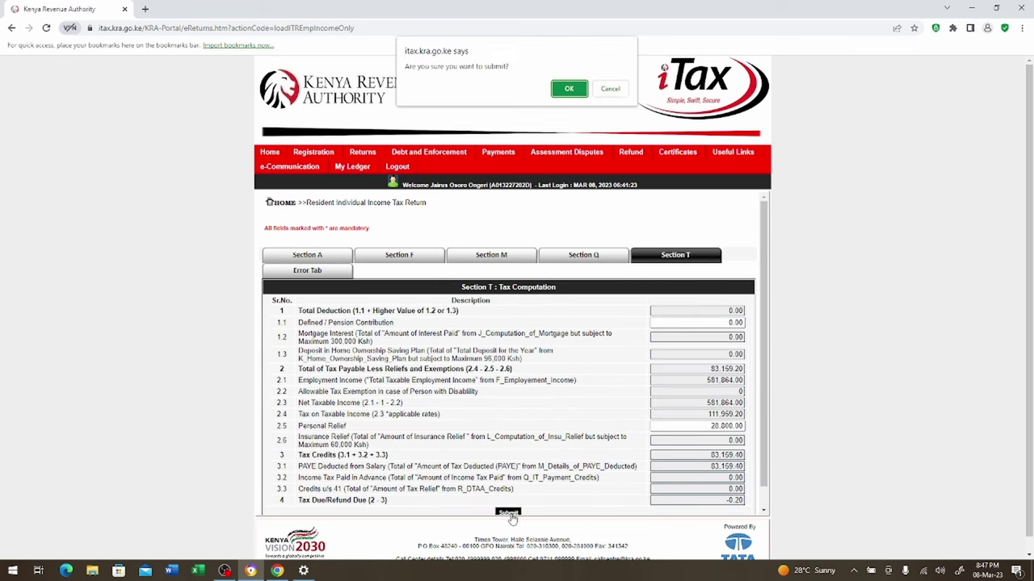
pyautogui.click(568, 90)
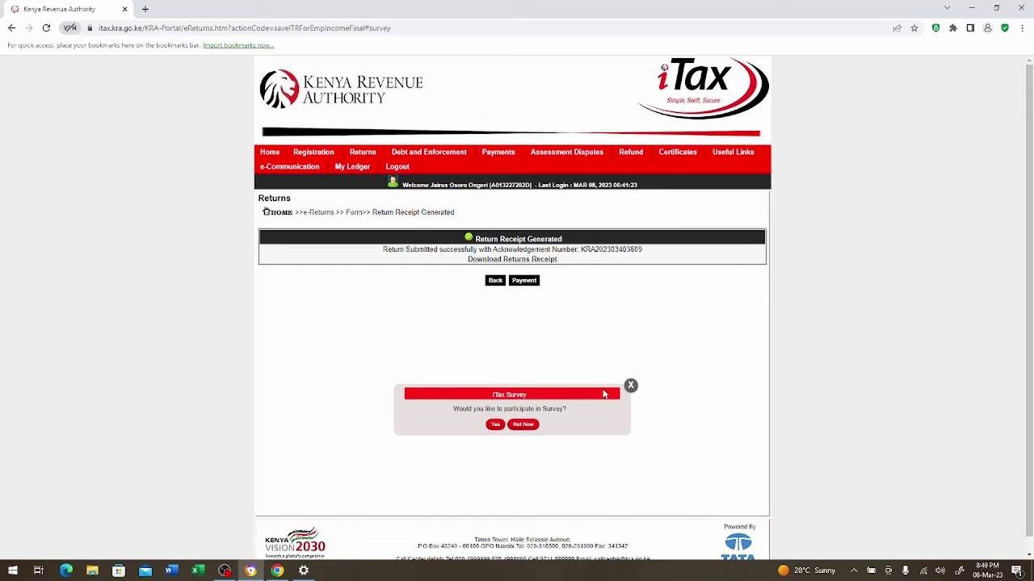
pyautogui.click(531, 426)
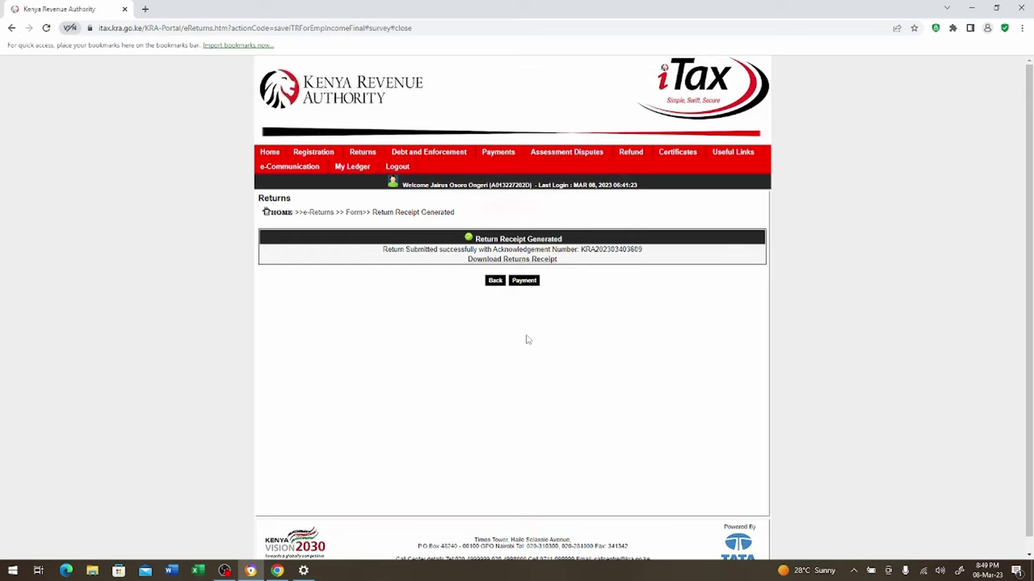
# Download receipt.pdf, the e-Return Acknowledgment Receipt, and scroll through it in Chrome
pyautogui.click(512, 261)
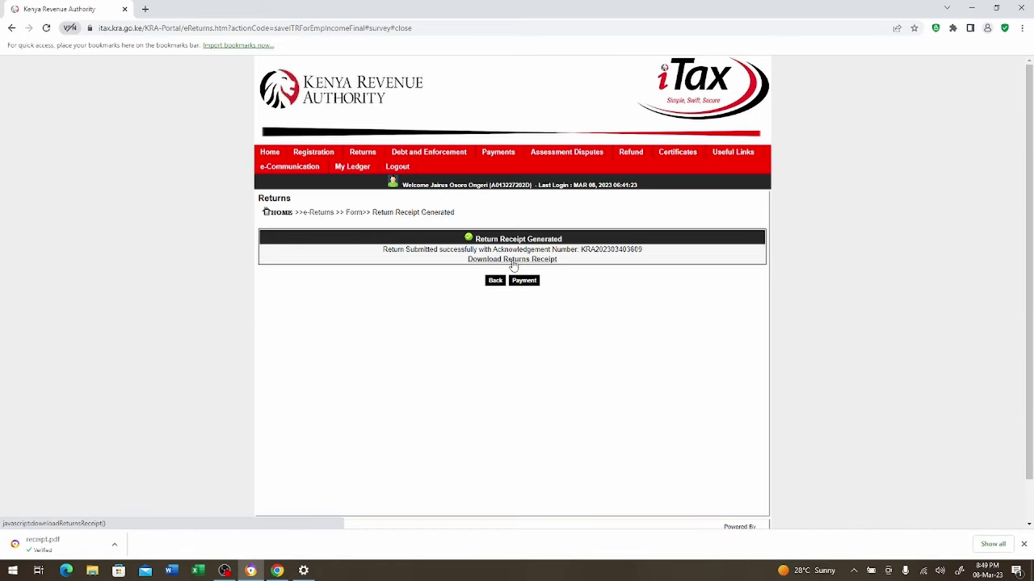
pyautogui.click(48, 543)
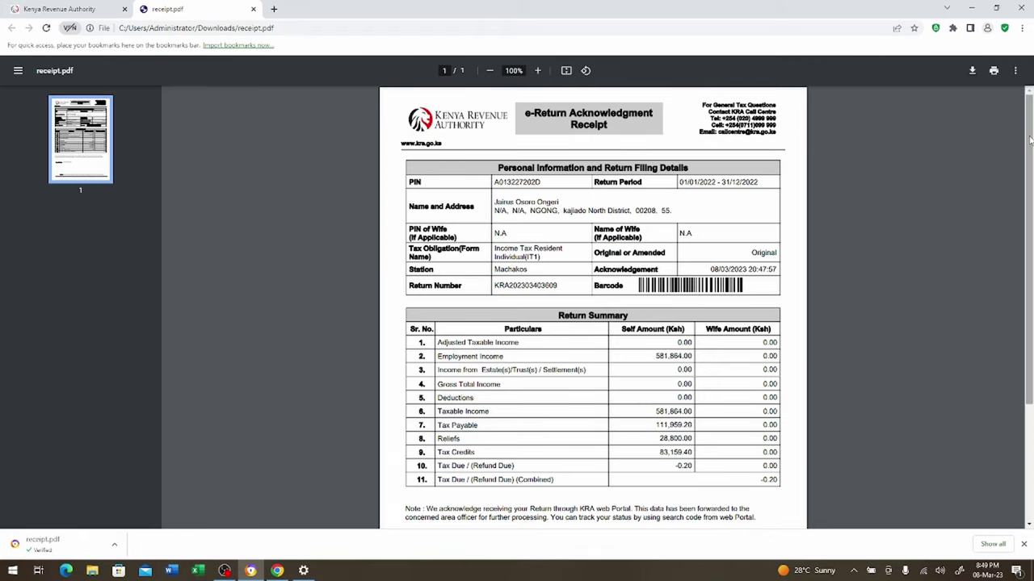
pyautogui.moveTo(1029, 139); pyautogui.dragTo(1029, 291)
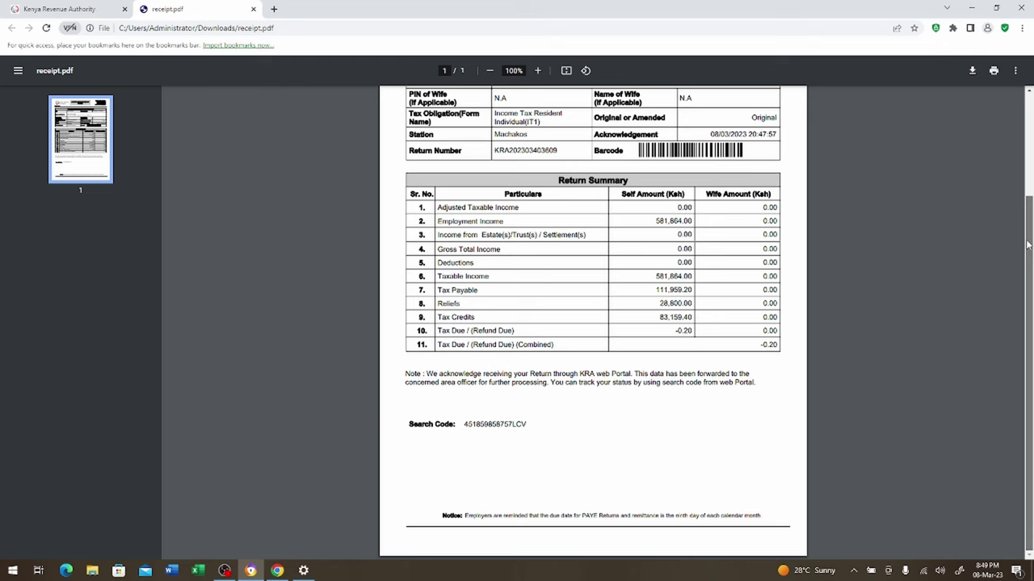
pyautogui.moveTo(1030, 245); pyautogui.dragTo(1030, 139)
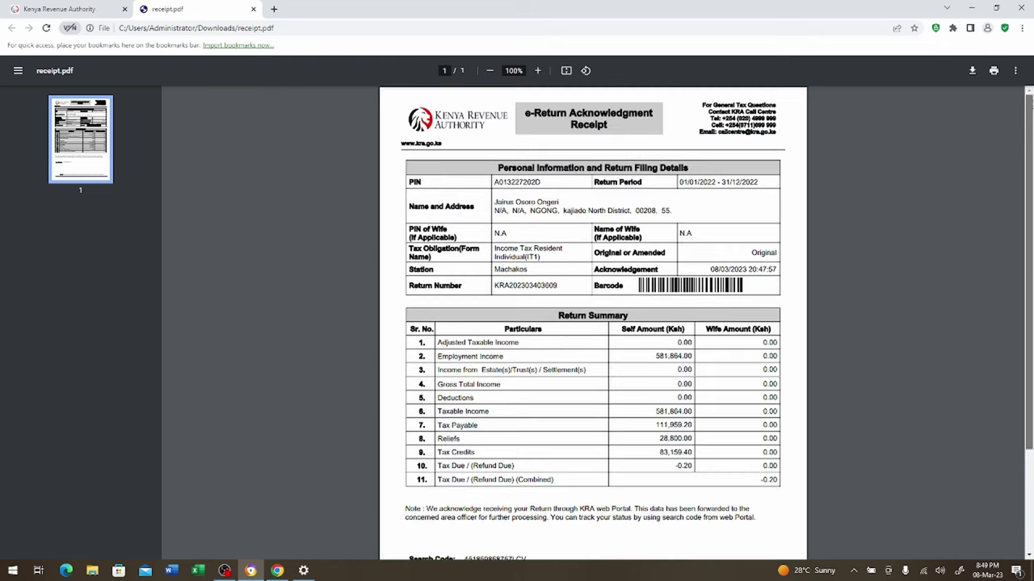
pyautogui.scroll(-3, 593, 323)
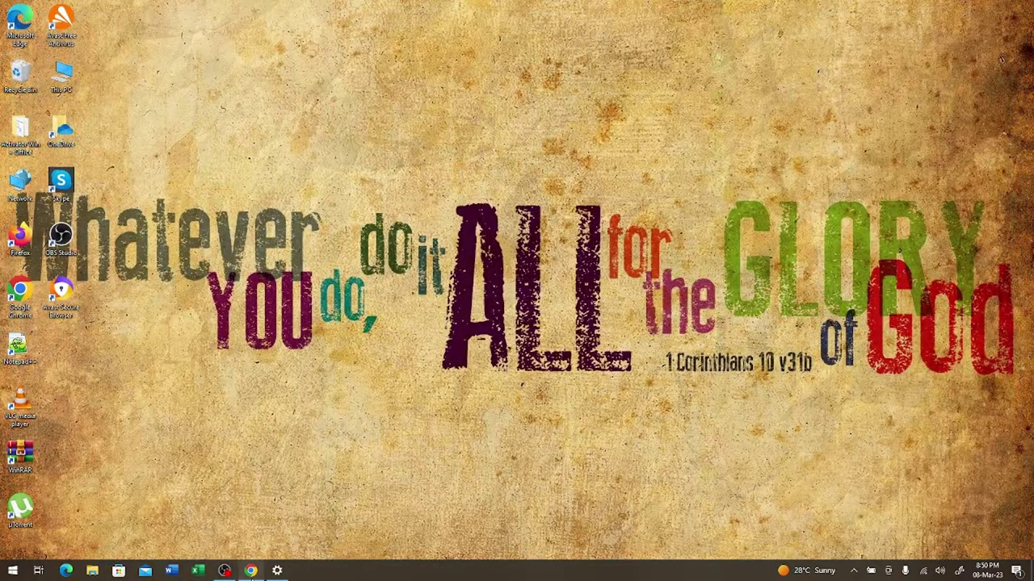
# Relaunch Chrome and reload the page after the No internet error
pyautogui.click(251, 571)
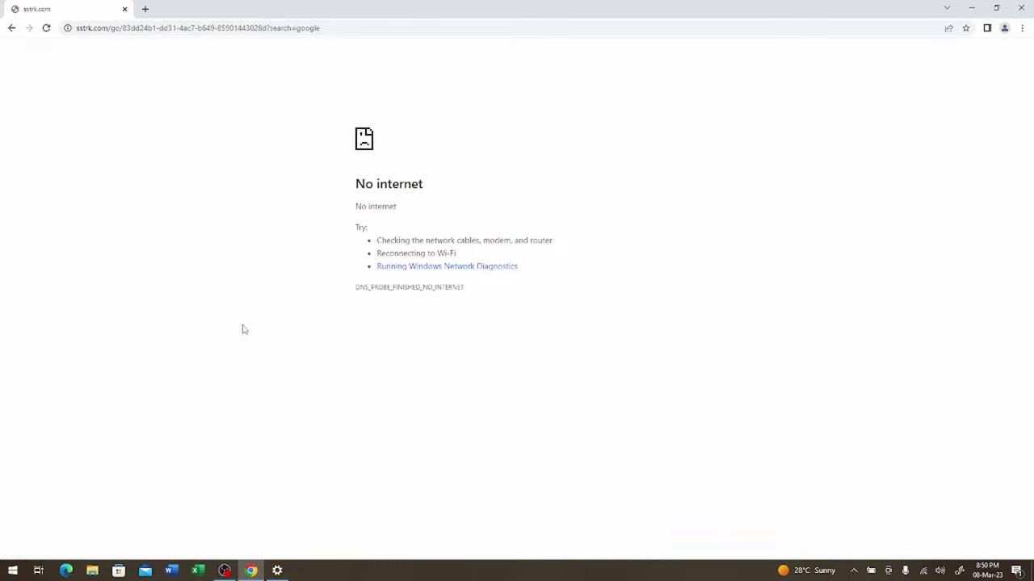
pyautogui.click(46, 29)
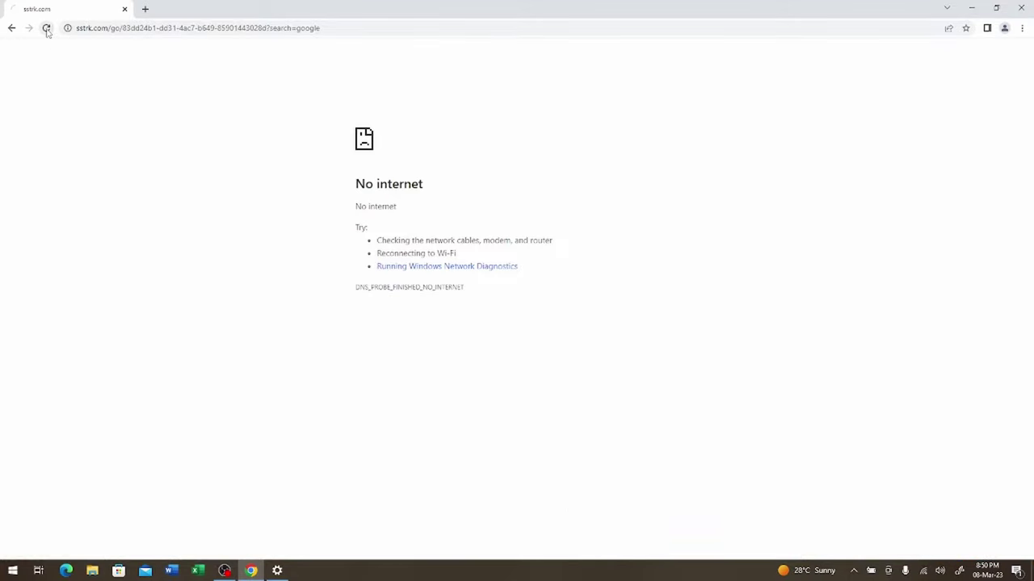